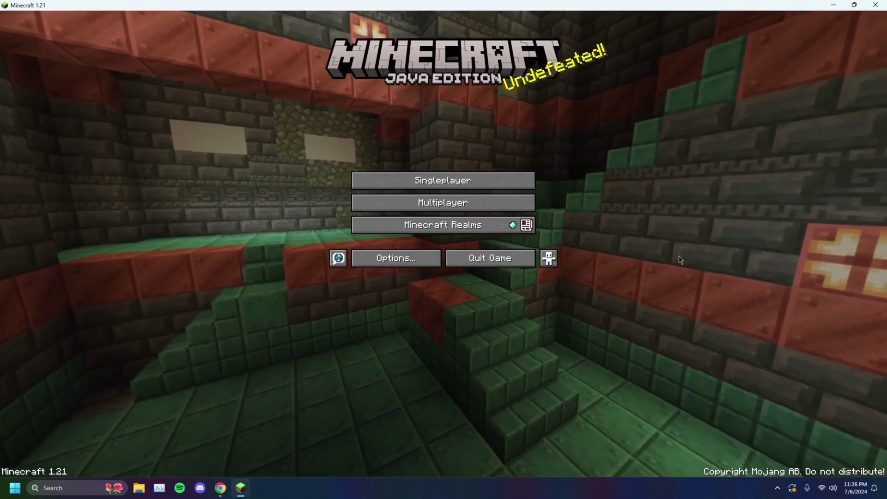
- Load the existing singleplayer world "New World"
left_click(496, 190)
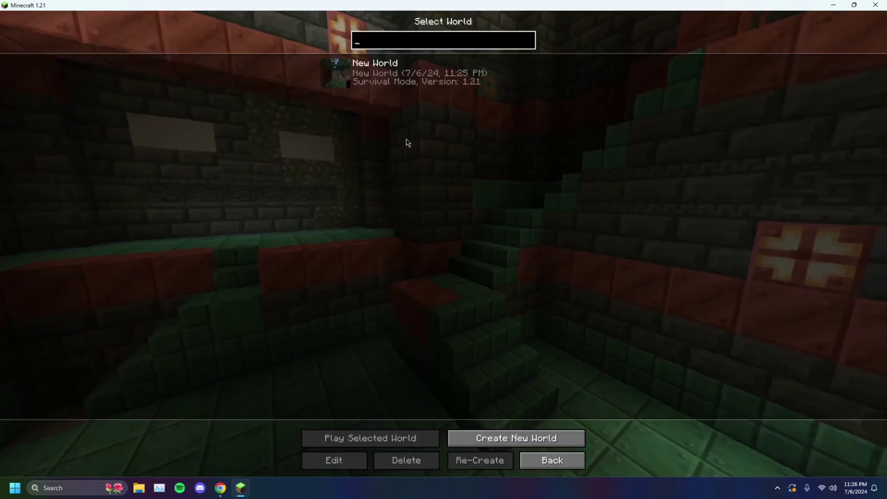
double_click(402, 72)
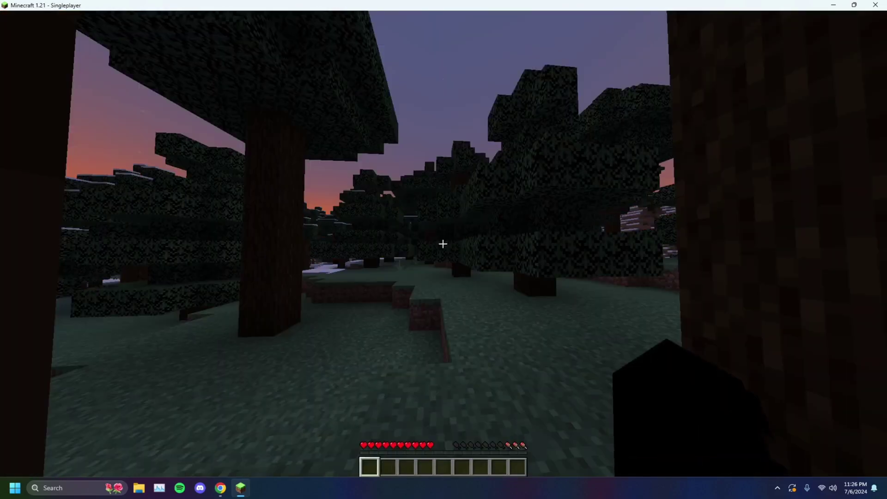
key("e")
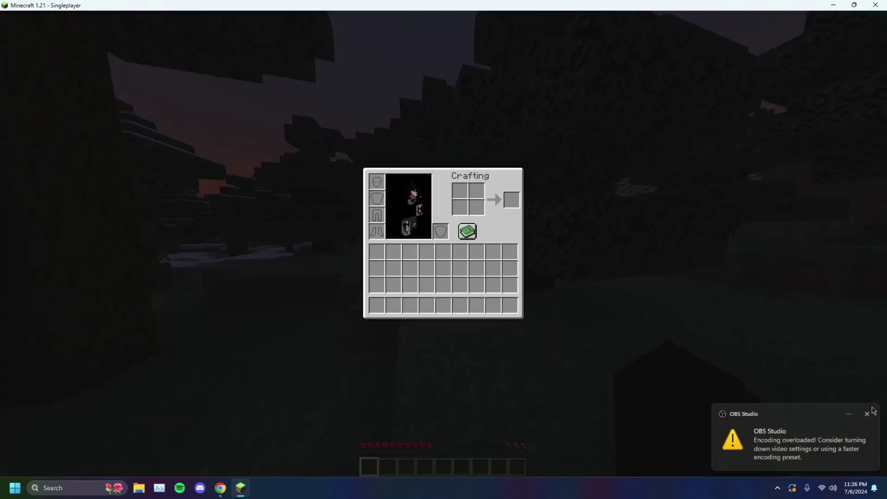
key("Escape")
- Open the loaded world to LAN with the default game mode, command and port settings
key("Escape")
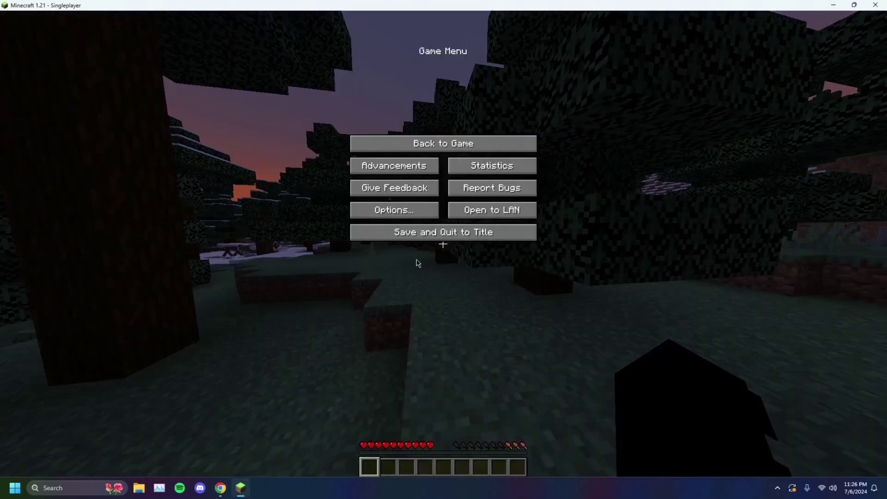
left_click(491, 213)
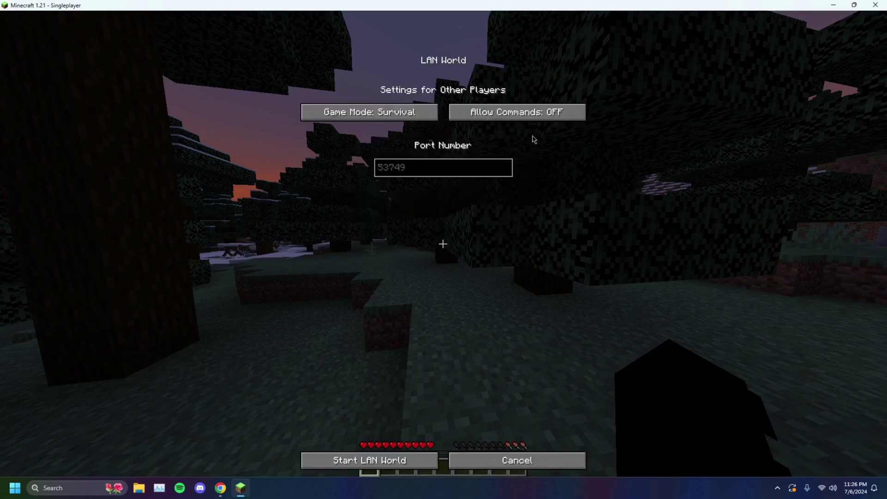
left_click(407, 459)
key("e")
key("e")
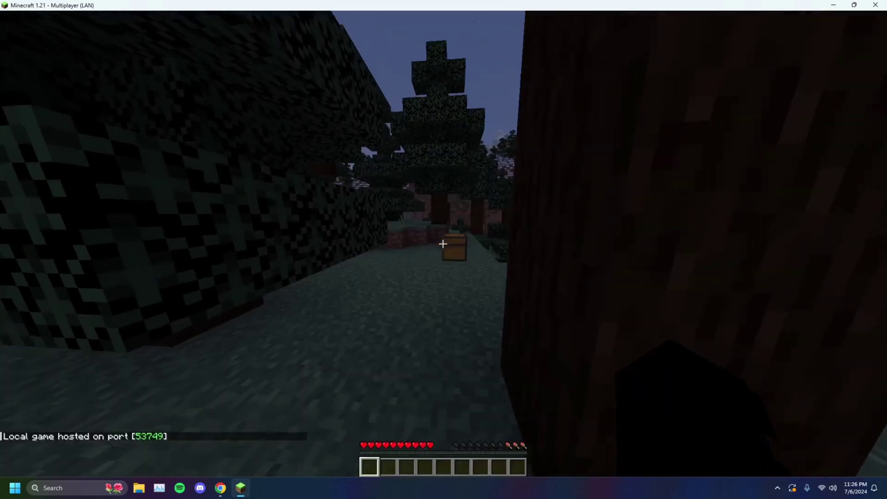
key("w")
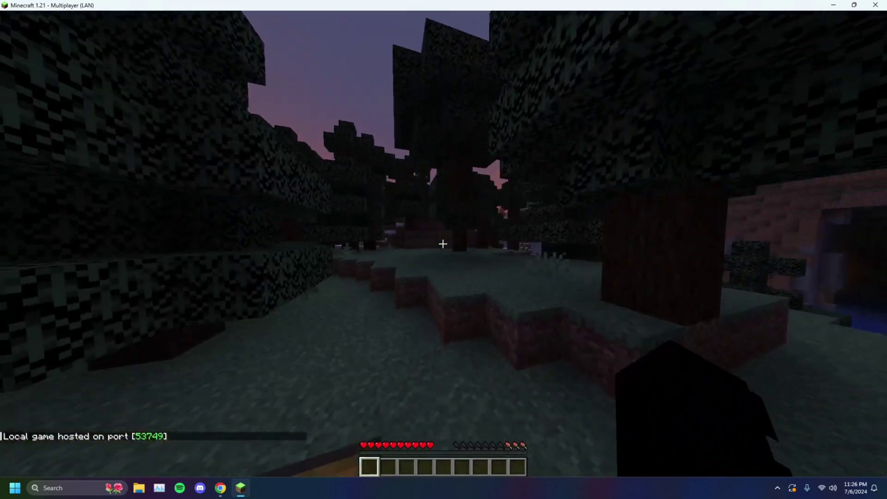
key("w")
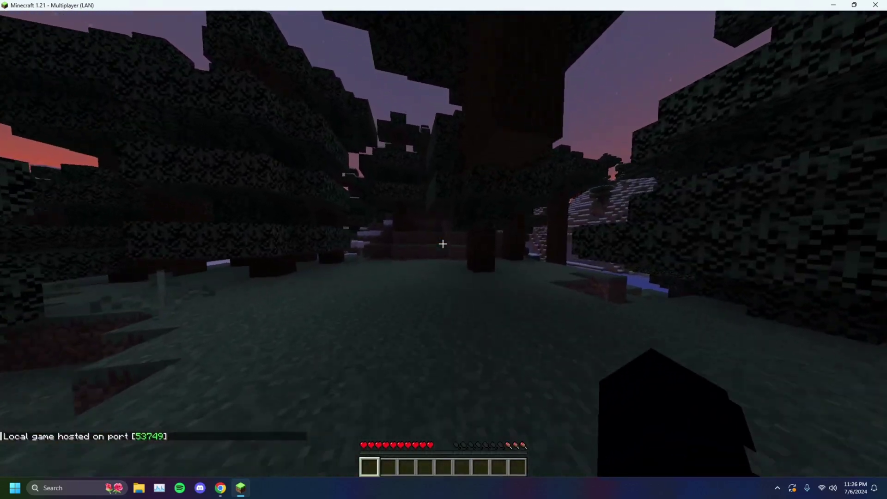
key("w")
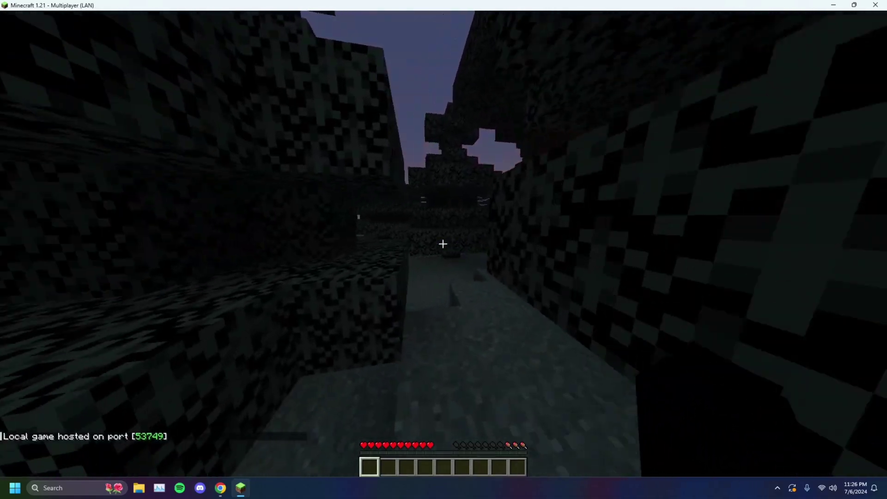
key("w")
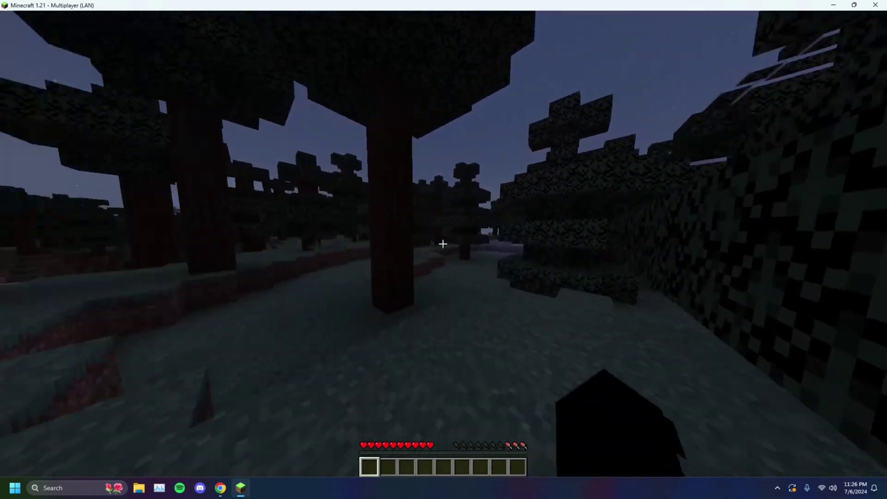
key("w")
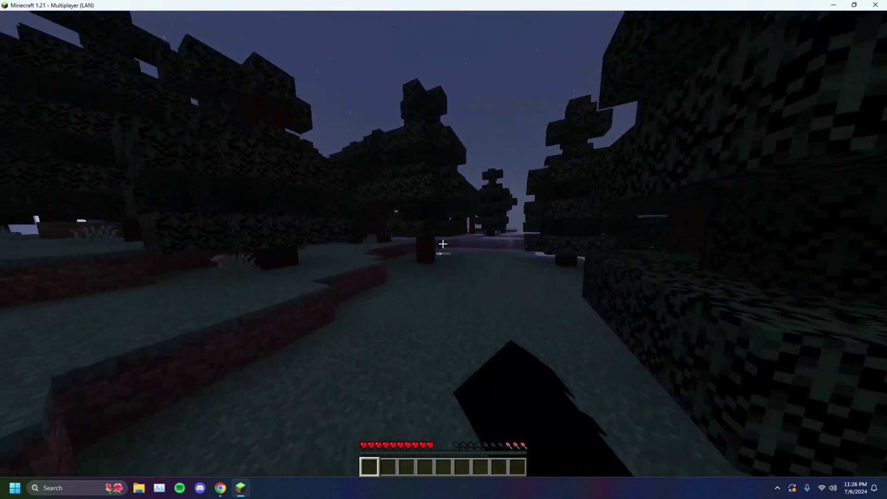
key("w")
key("e")
key("e")
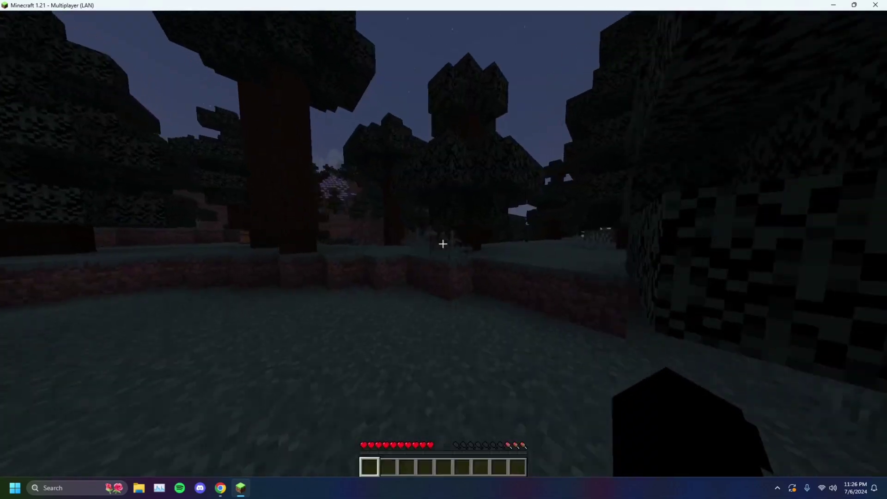
key("w")
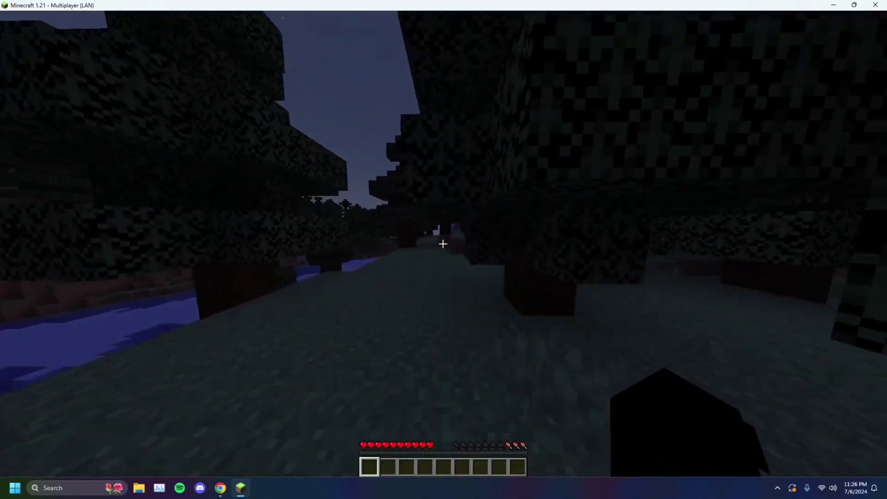
key("w")
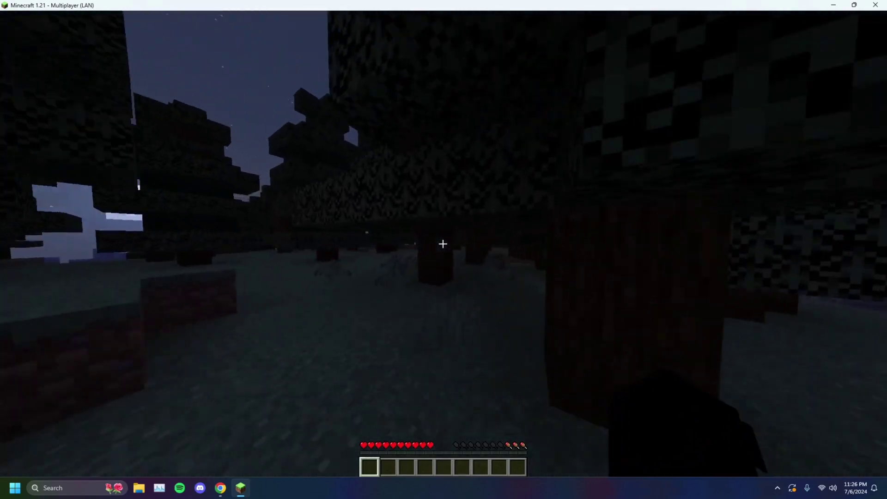
key("w")
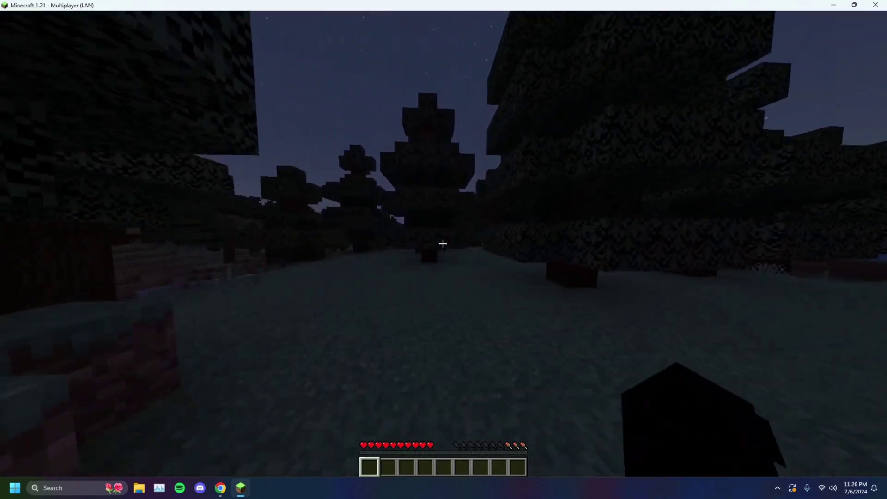
key("w")
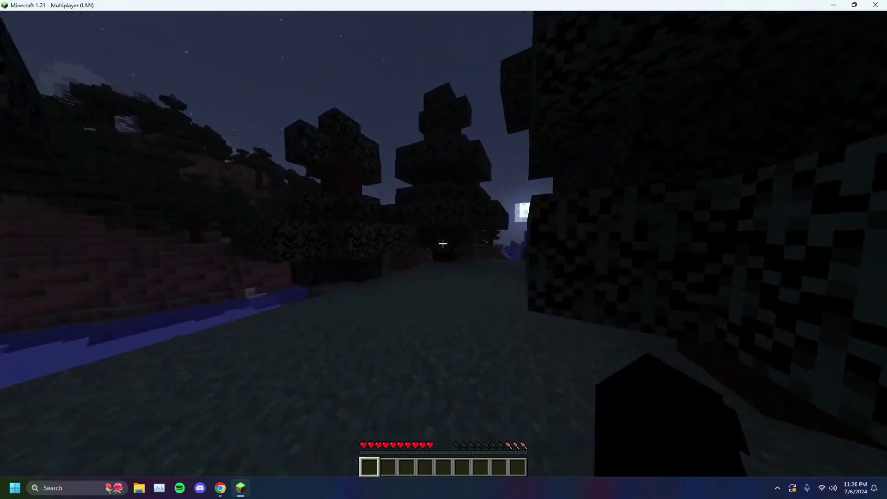
key("w")
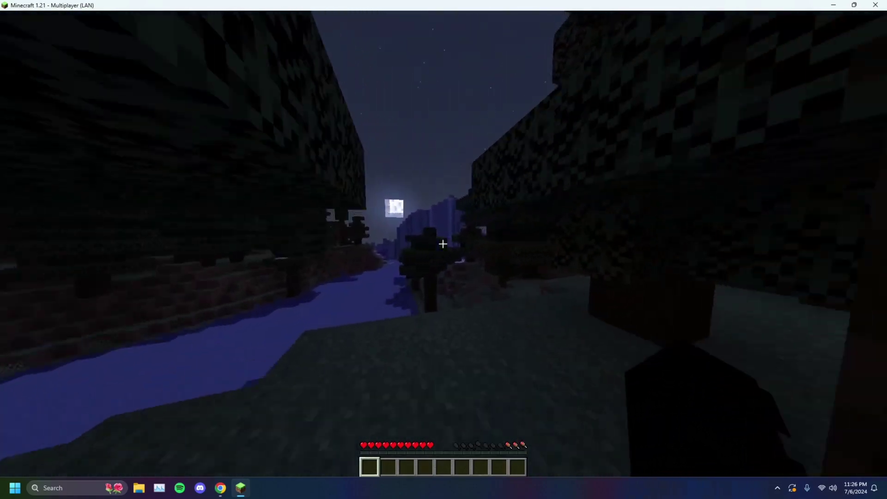
key("w")
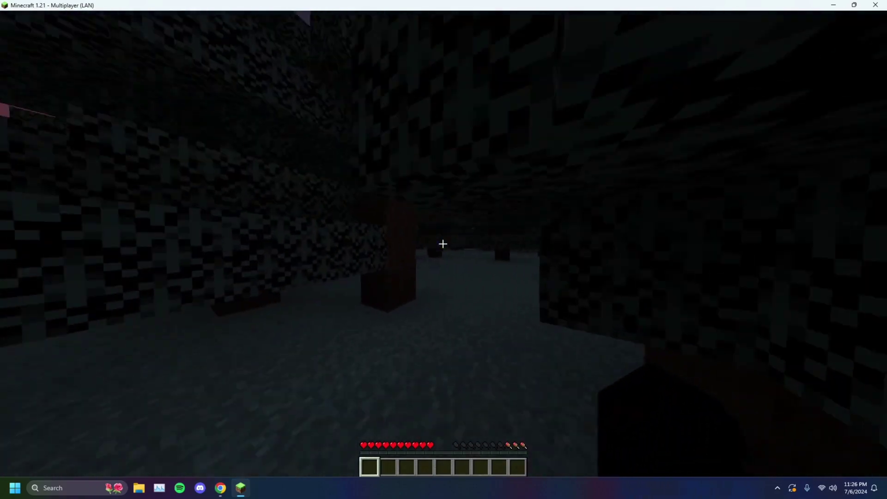
key("w")
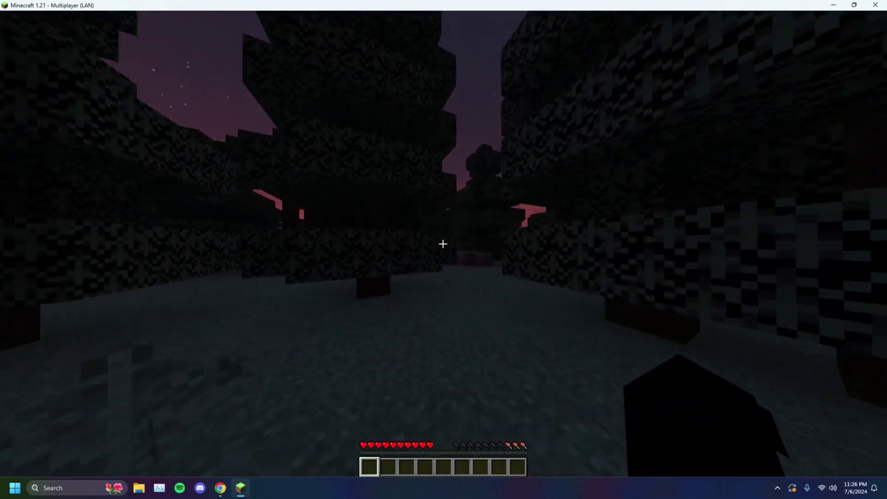
key("w")
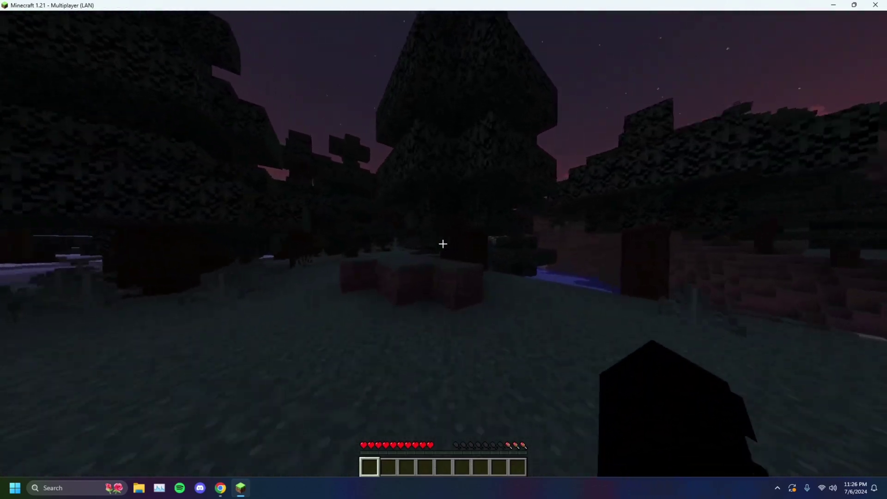
key("w")
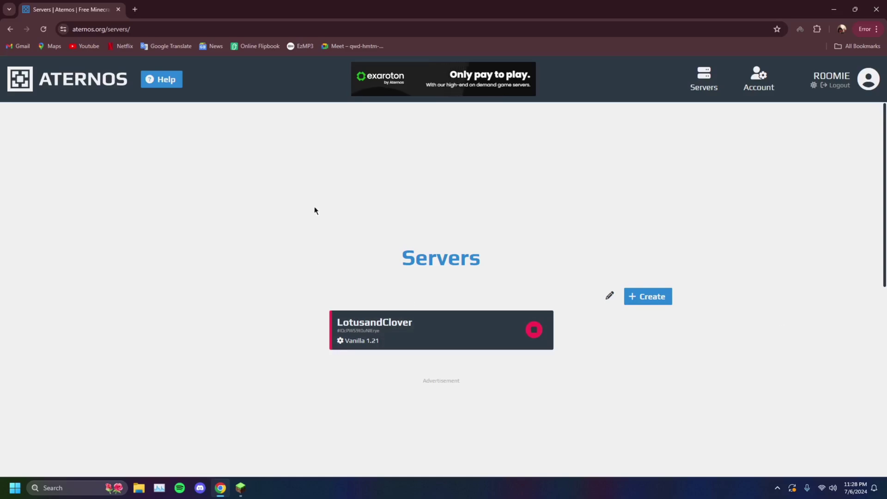
- Switch to Chrome, find the Aternos website by searching for "aternos" in a new tab, and enter its server list
left_click(136, 9)
type("aternos")
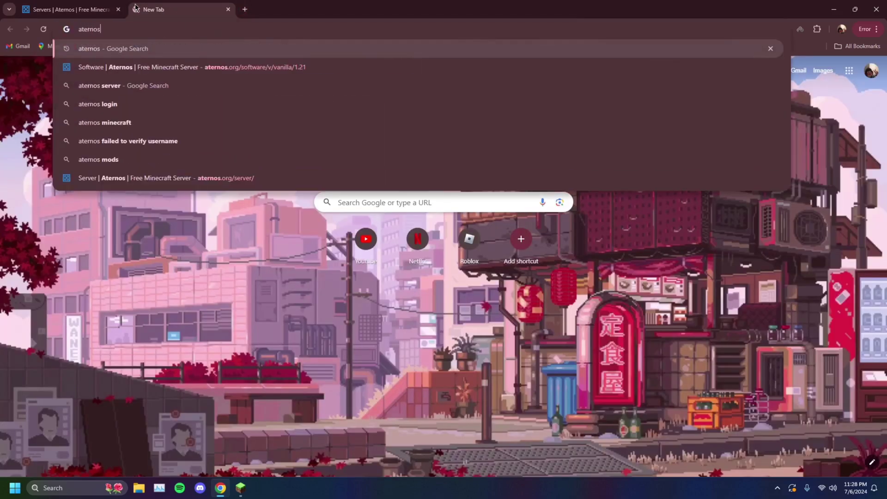
key("Return")
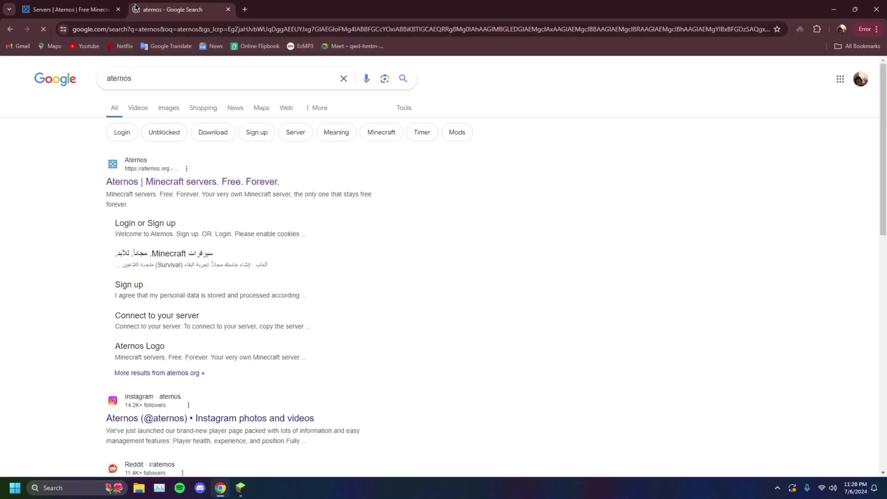
left_click(207, 182)
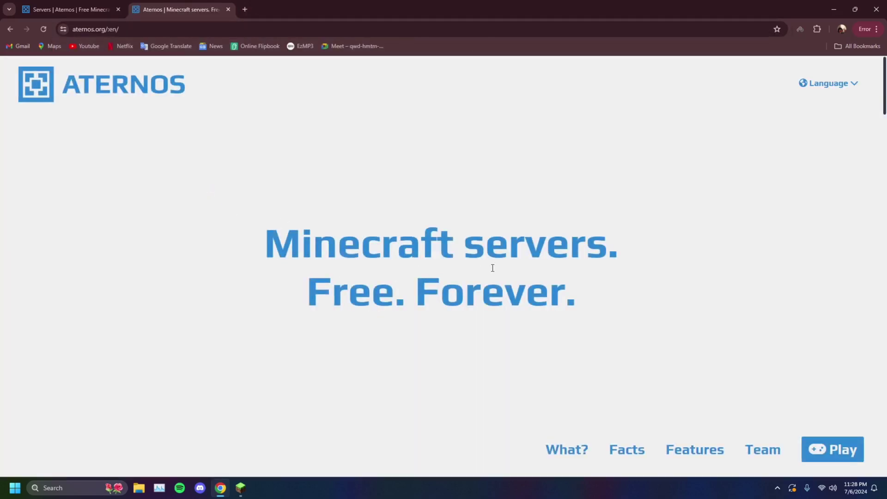
left_click(841, 453)
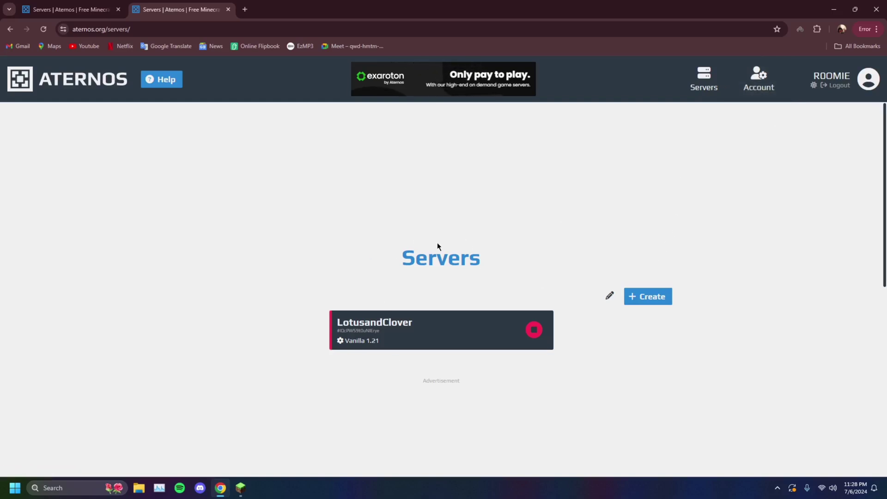
- Create a new Java Edition server with the default address and welcome message, continuing with the adblocker on
left_click(649, 297)
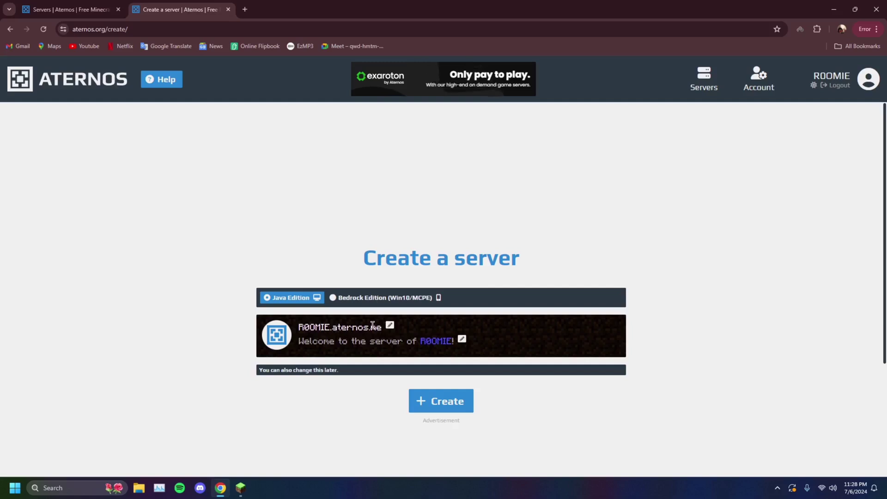
left_click(435, 402)
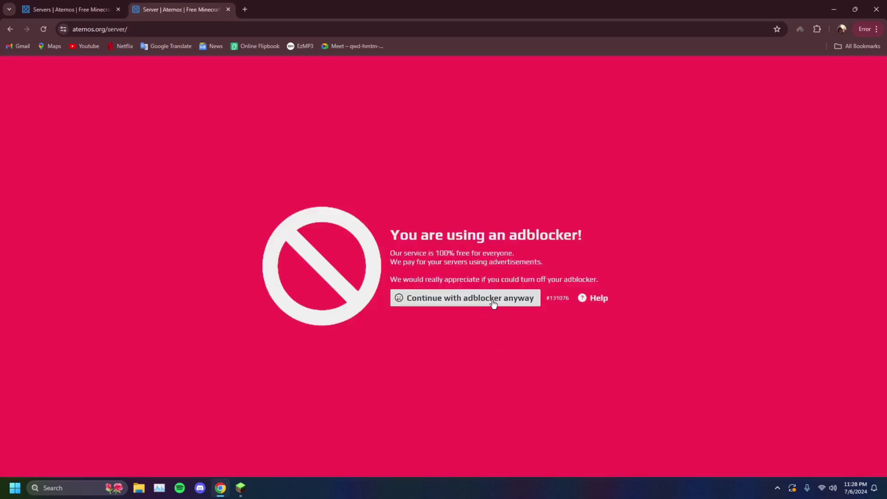
left_click(493, 304)
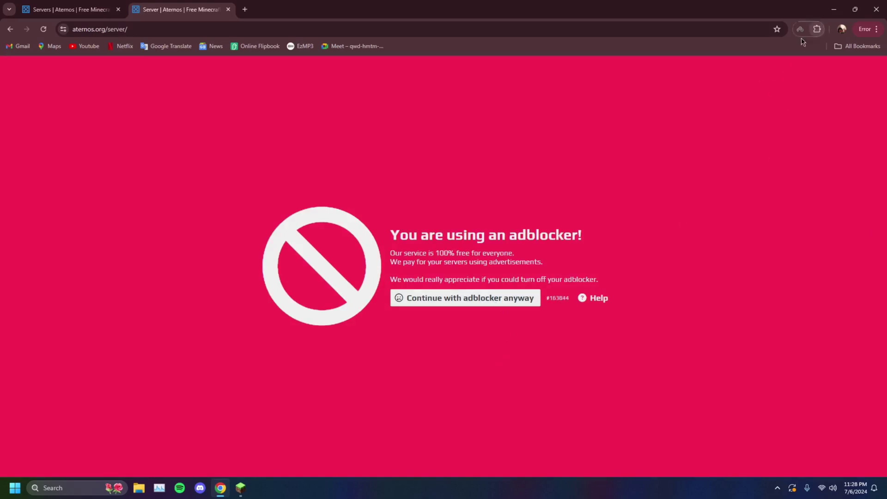
left_click(510, 292)
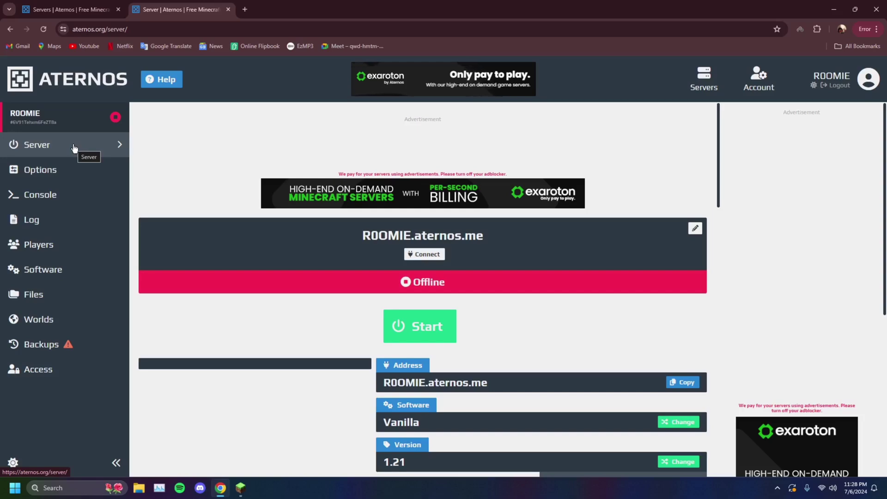
- Enable the Cracked setting in the new server's options, continuing with the adblocker on
left_click(72, 168)
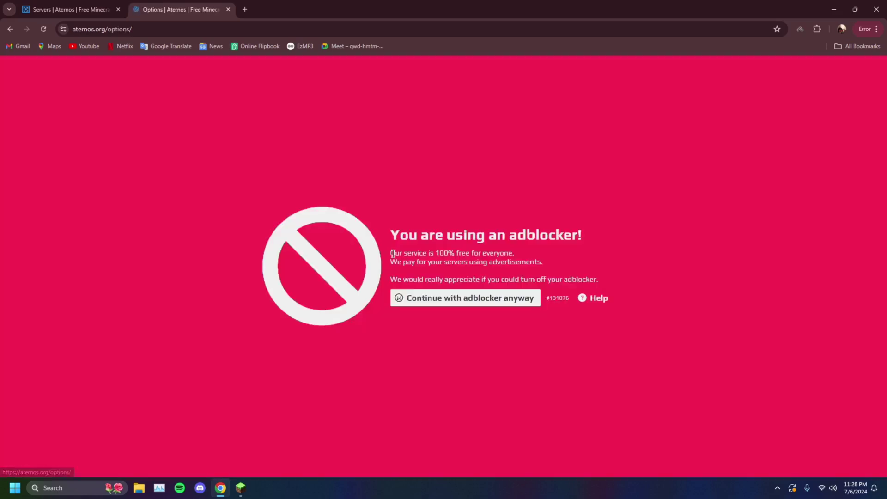
left_click(492, 298)
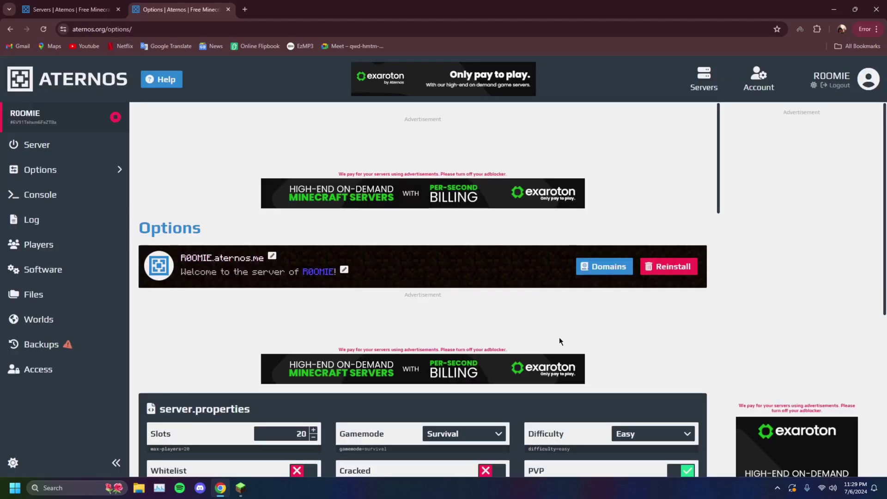
scroll(559, 342, "down", 4)
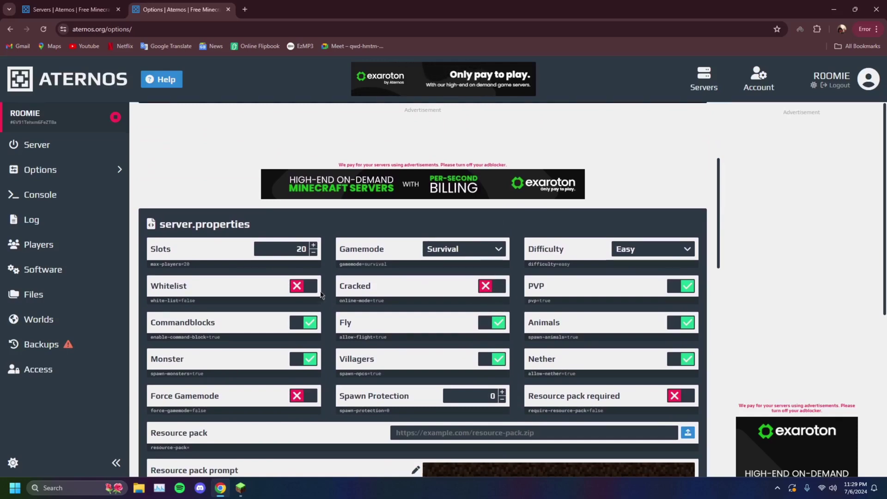
left_click(494, 288)
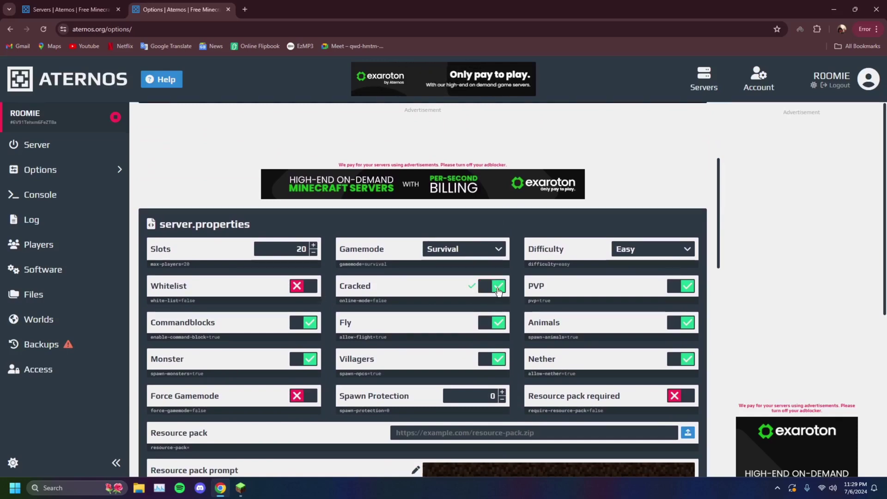
- Start the Aternos server from its Server page, continuing with the adblocker on, and copy its address R0OMIE.aternos.me
left_click(36, 144)
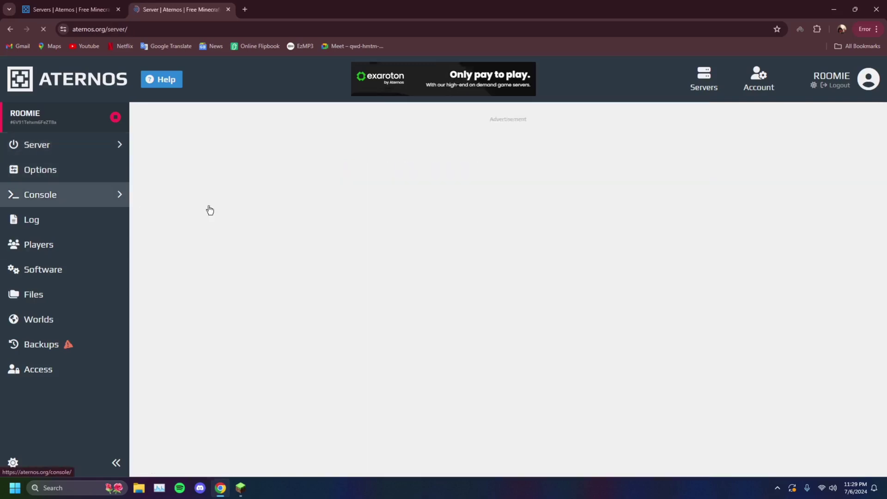
left_click(461, 300)
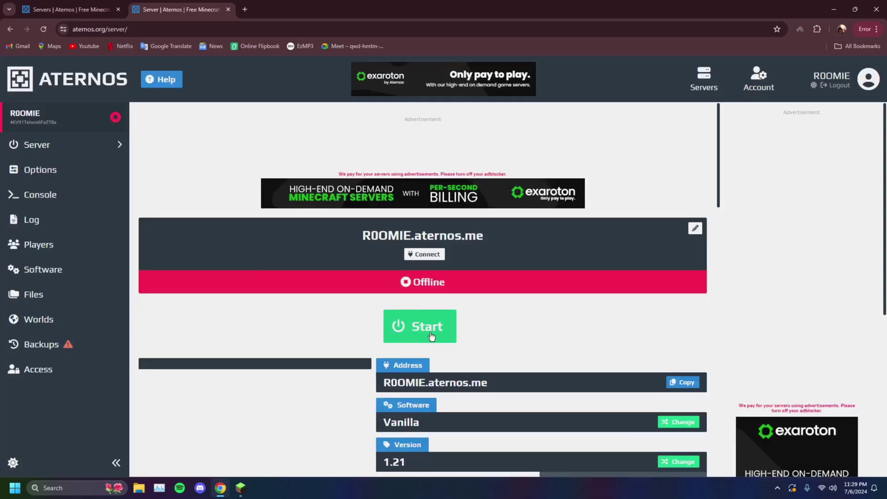
left_click(425, 337)
left_click(426, 296)
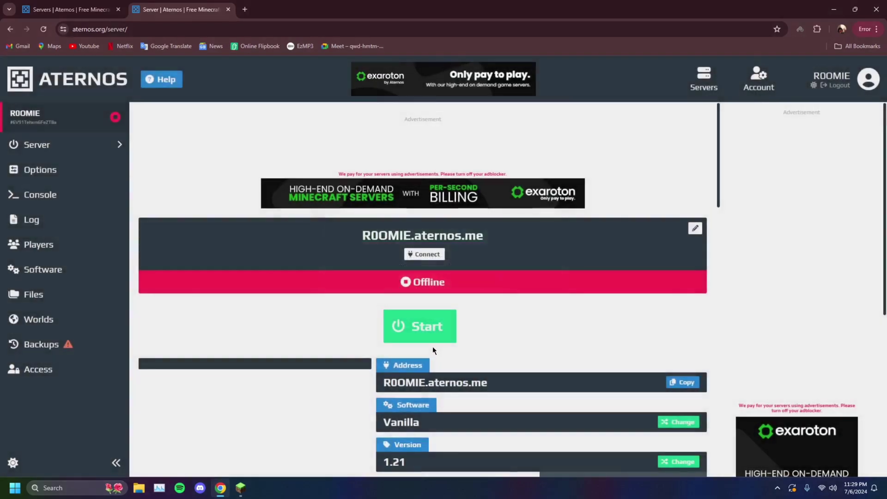
left_click_drag(363, 237, 489, 241)
left_click(470, 298)
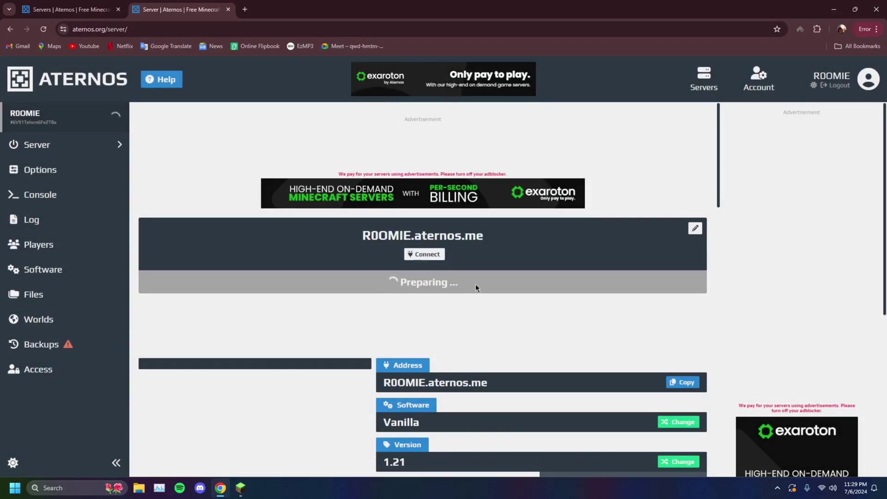
- Switch to Minecraft and leave the open LAN world to return to the title screen
left_click(241, 488)
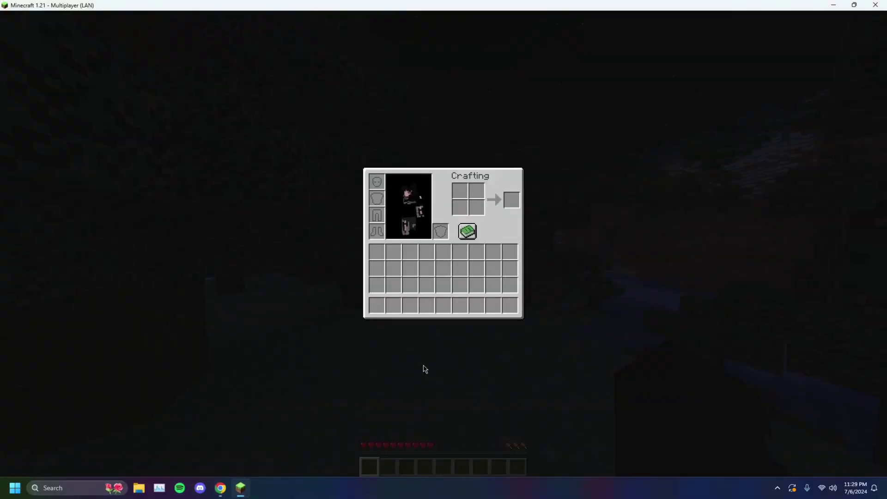
key("Escape")
key("Escape")
left_click(444, 240)
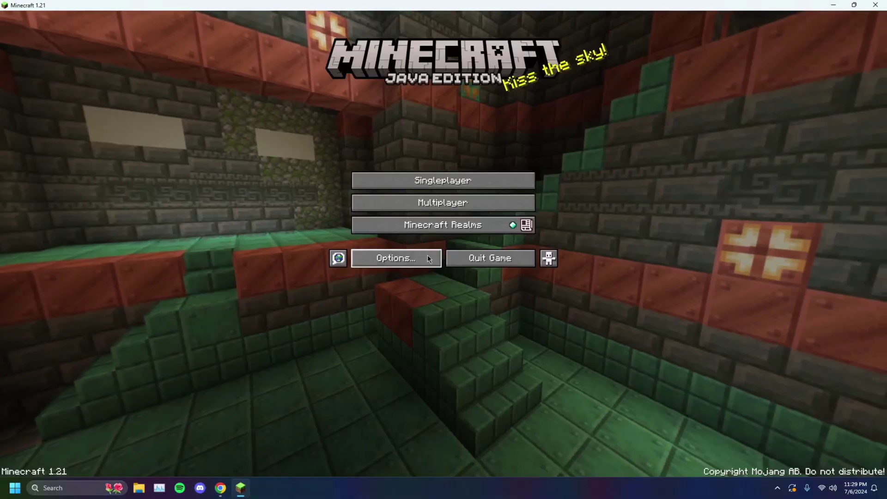
- Begin a new entry in the multiplayer server list and enter R0OMIE.aternos.me as its server address
left_click(438, 207)
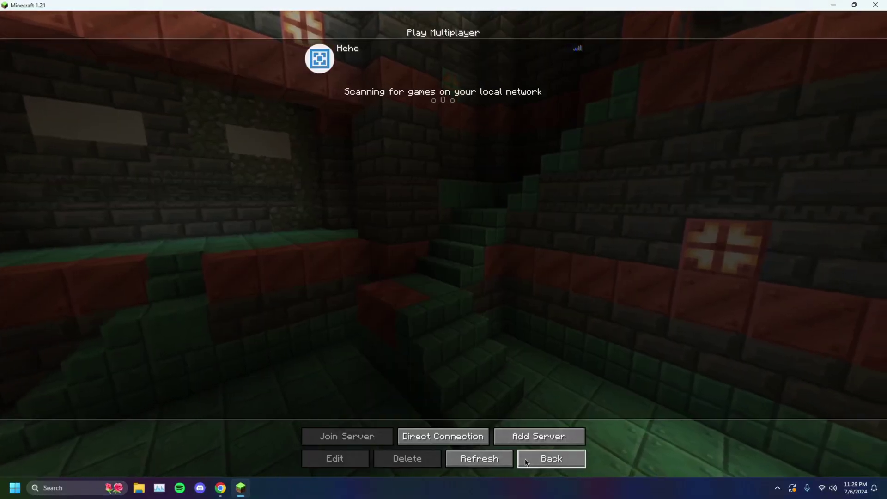
left_click(535, 436)
left_click(410, 119)
type("R0OMIE.aternos.me")
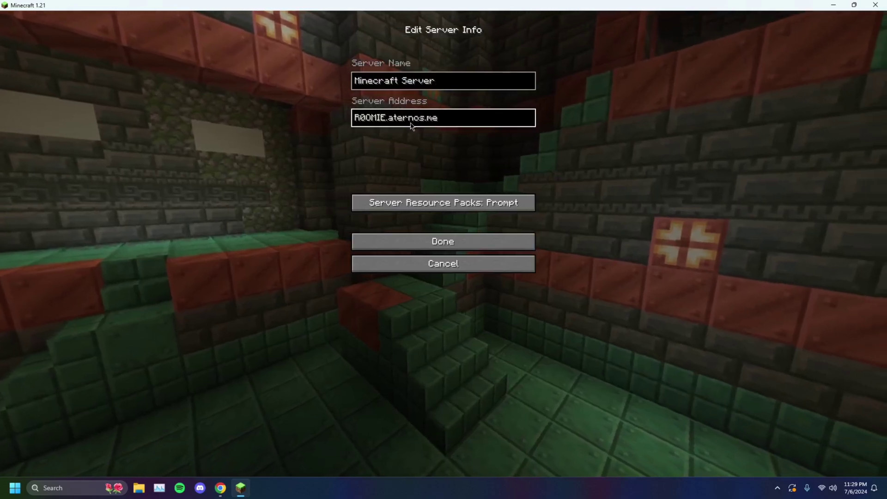
- Replace the default server name with TEST and save the new server entry
left_click(439, 83)
key("BackSpace")
key("BackSpace")
key("BackSpace")
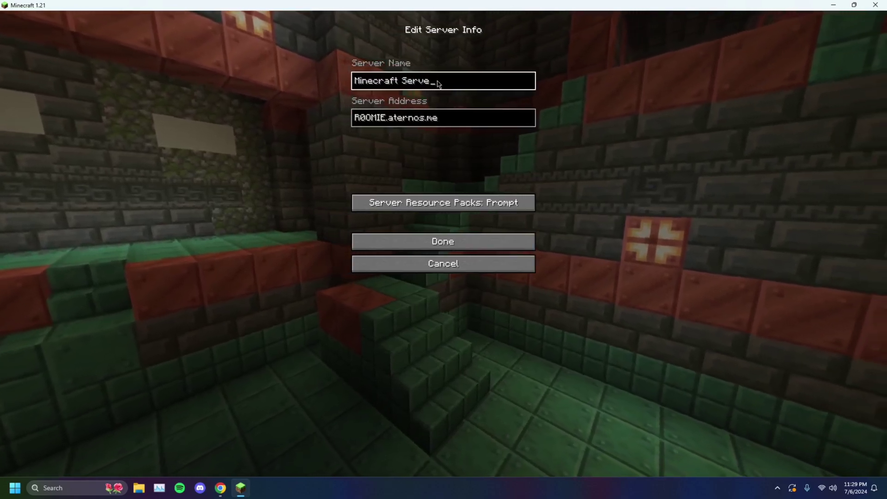
key("BackSpace")
key("BackSpace")
key("BackSpace")
key("BackSpace")
key("BackSpace")
key("BackSpace")
key("BackSpace")
key("BackSpace")
key("BackSpace")
key("BackSpace")
key("BackSpace")
key("BackSpace")
key("BackSpace")
type("T")
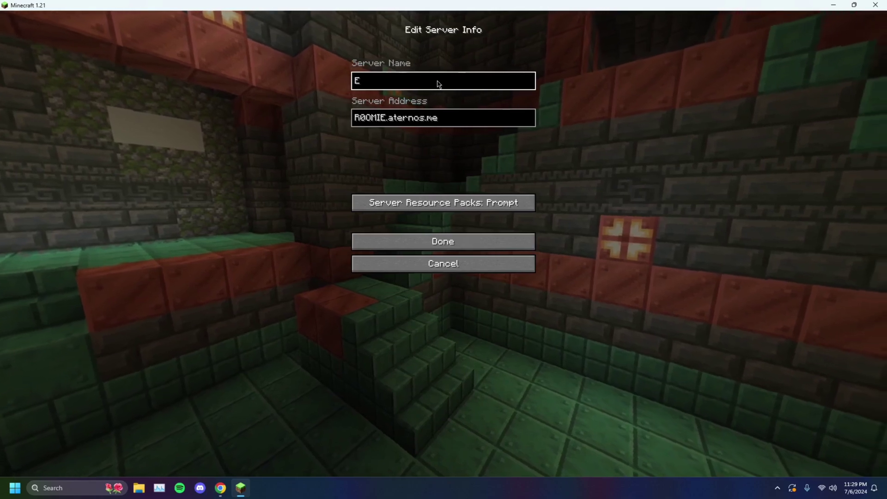
type("EST")
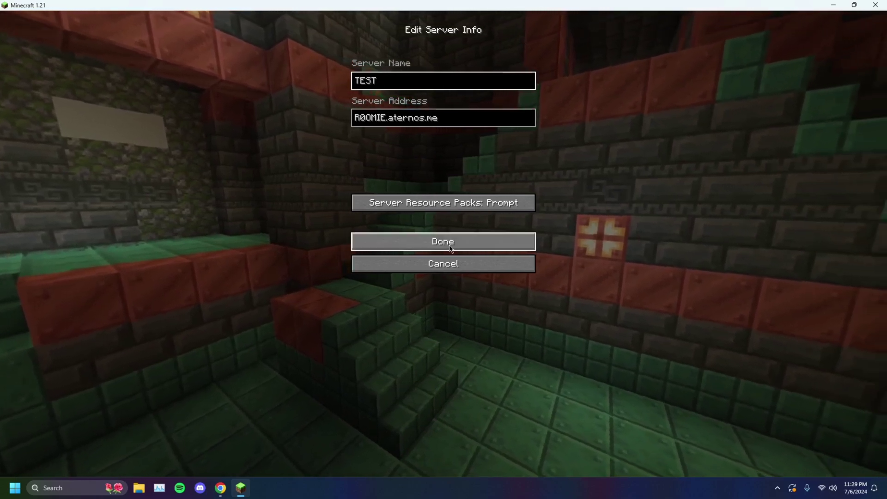
left_click(418, 242)
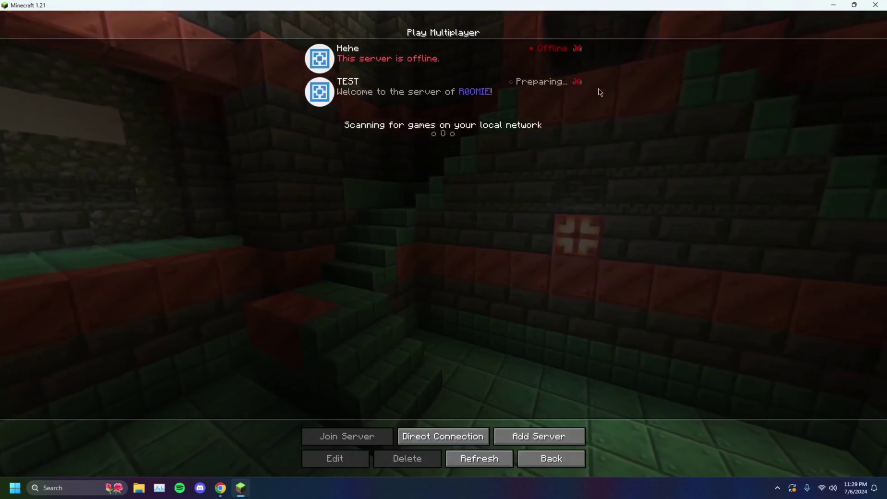
- Switch to Chrome and view the Aternos server's Worlds page, continuing with the adblocker on
key("alt+Tab")
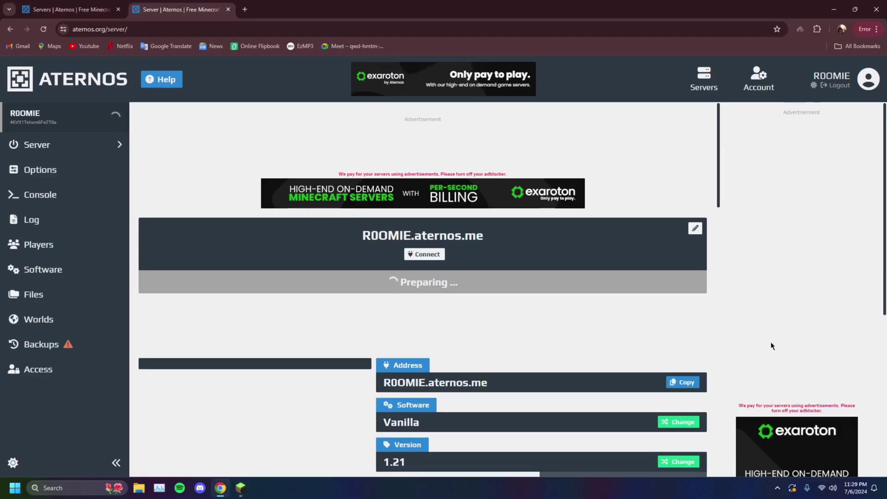
left_click(778, 488)
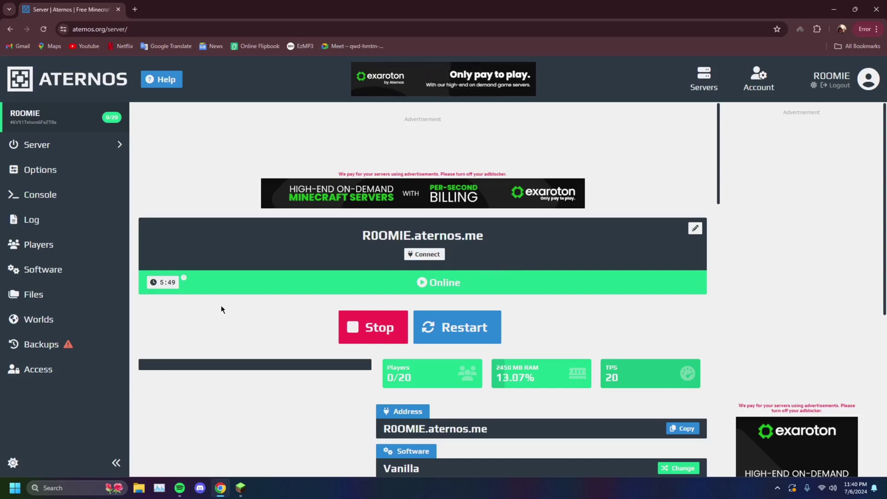
left_click(51, 320)
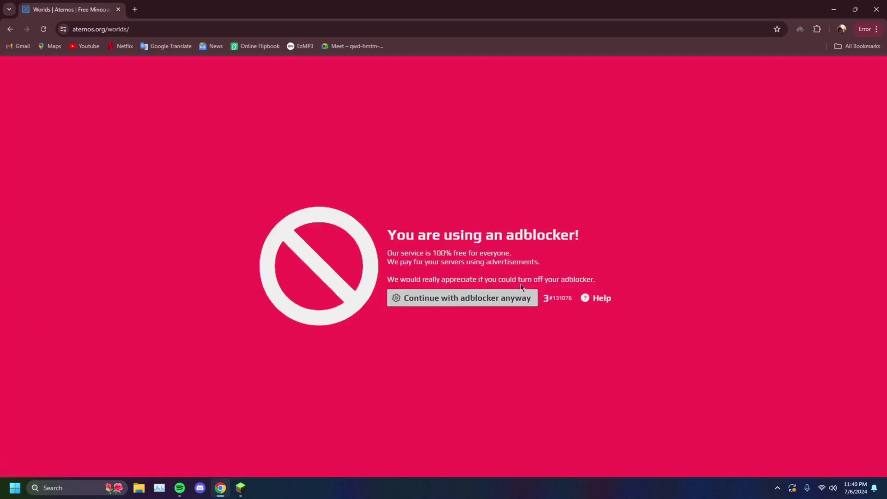
left_click(435, 298)
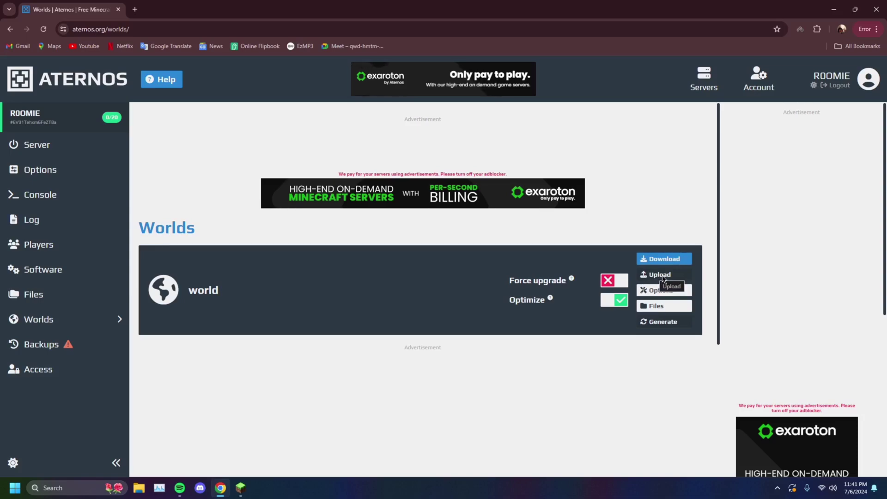
- Return to the Aternos Server page to check the running server, continuing with the adblocker on
left_click(60, 143)
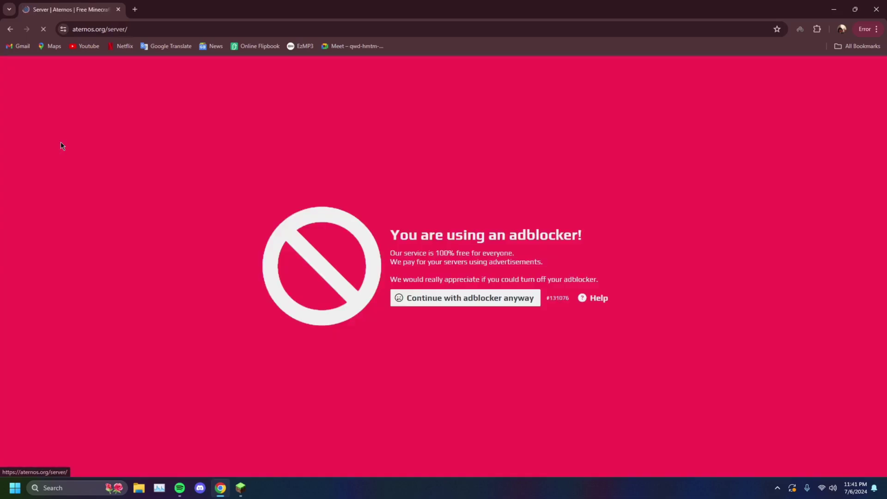
left_click(403, 291)
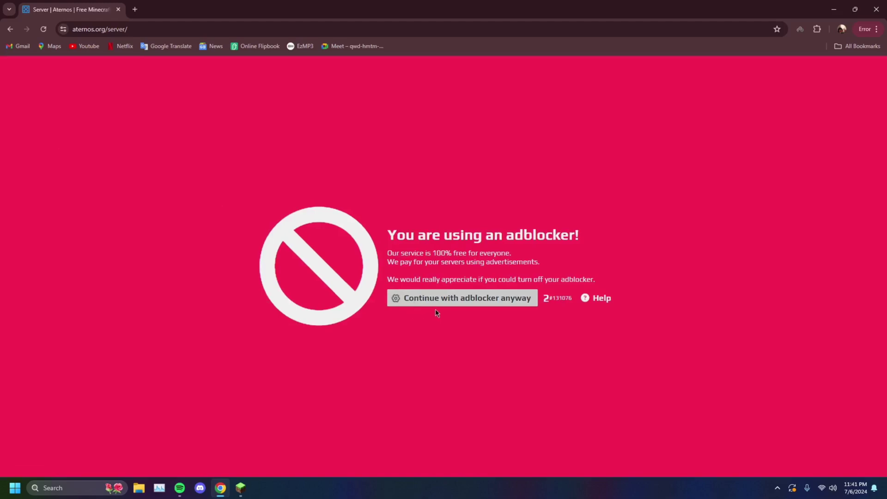
left_click(489, 297)
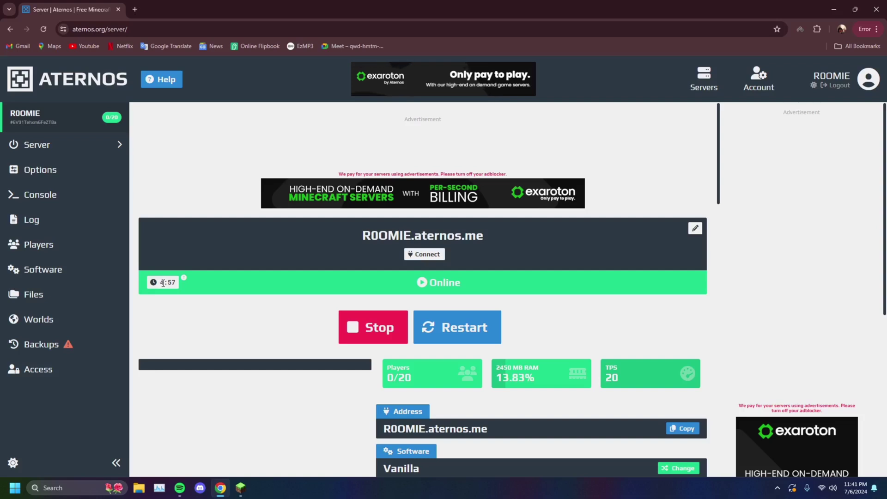
- Switch to Minecraft, refresh the multiplayer server list and join the TEST server
key("alt+Tab")
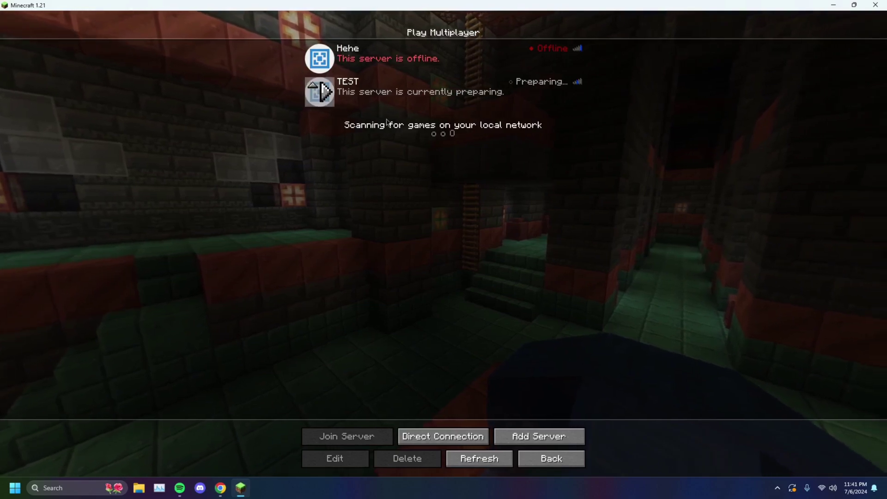
left_click(498, 458)
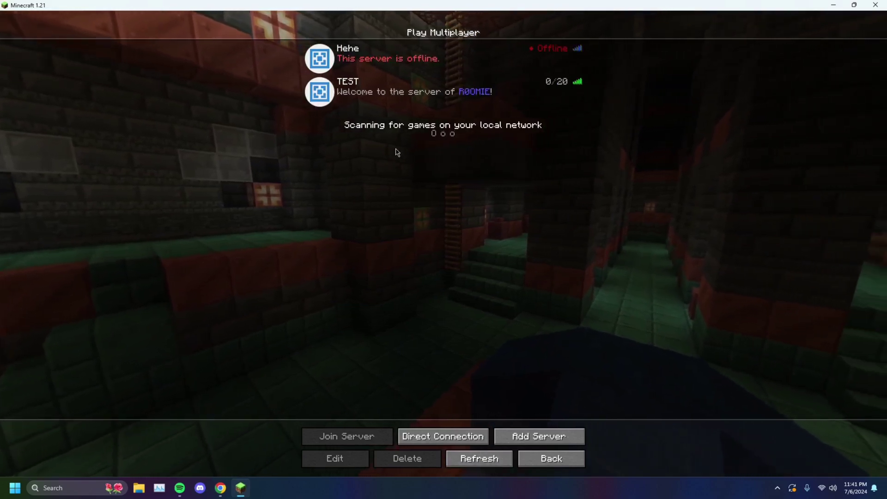
left_click(327, 92)
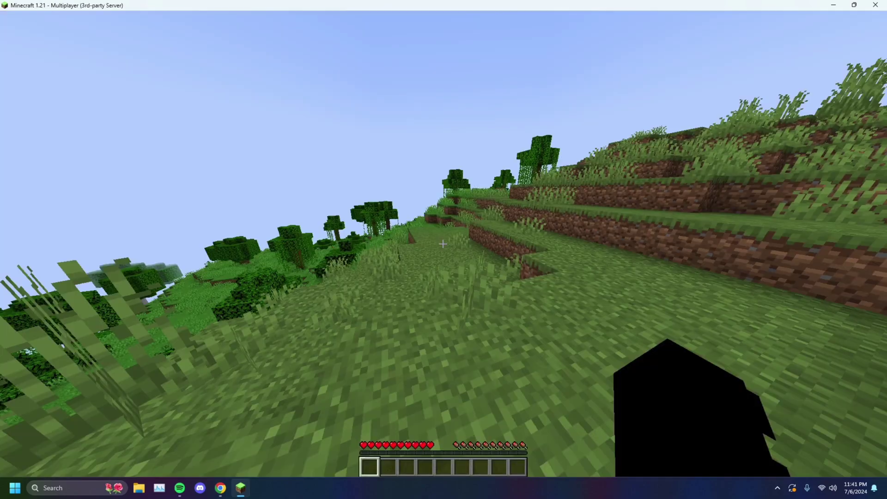
- View the connected player list and the inventory, and walk across the grassland to explore the server's world
key("Tab")
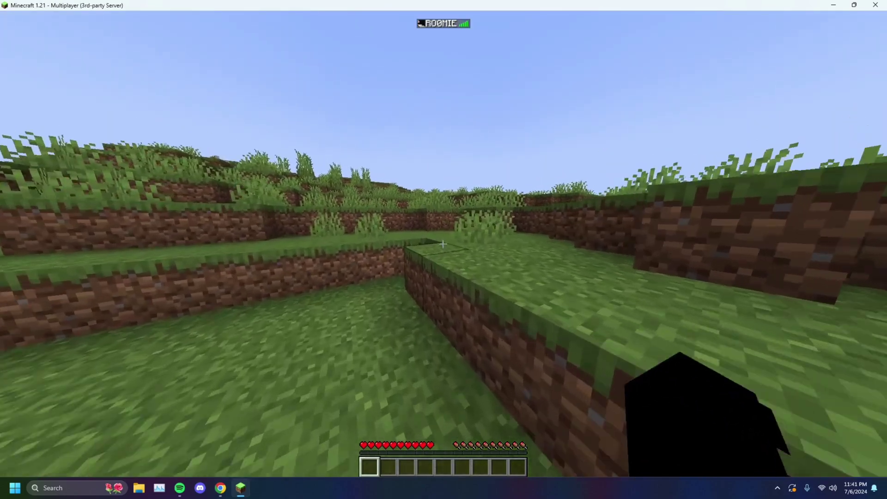
key("w")
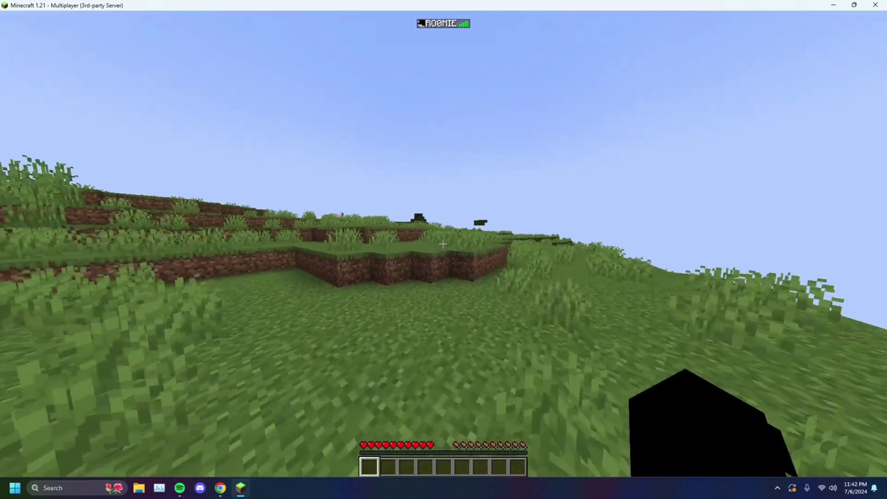
key("e")
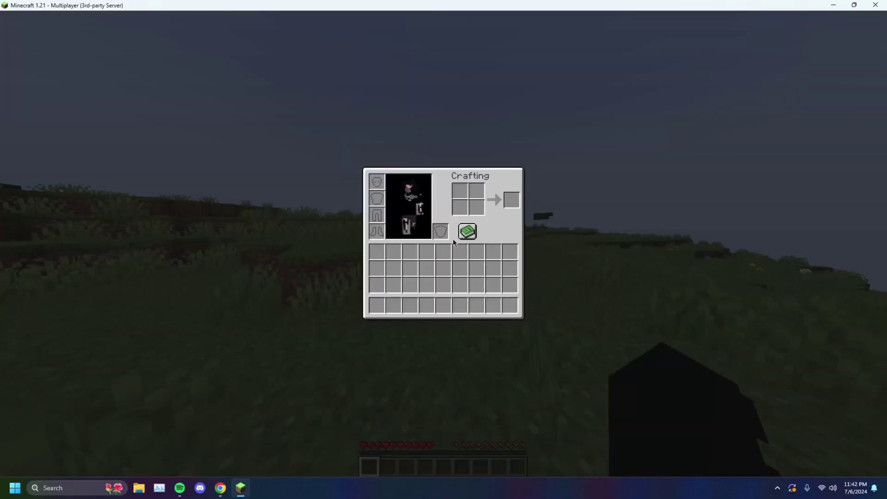
key("e")
key("w")
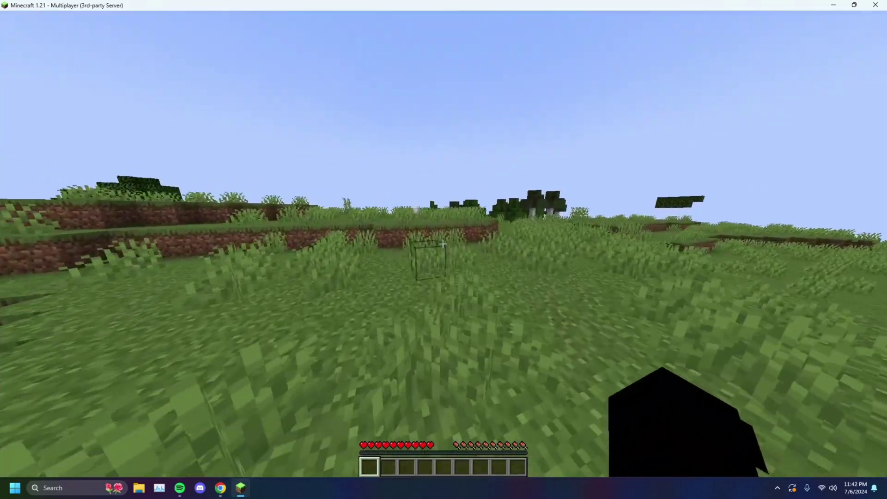
key("w")
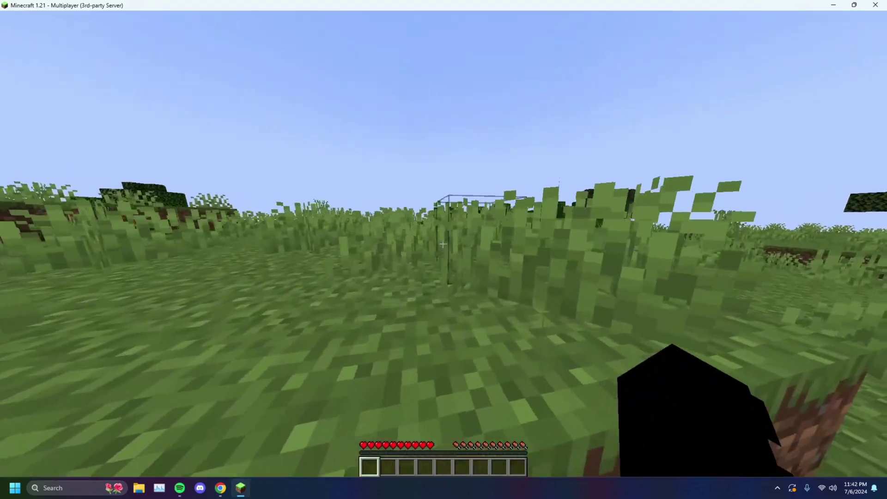
key("w")
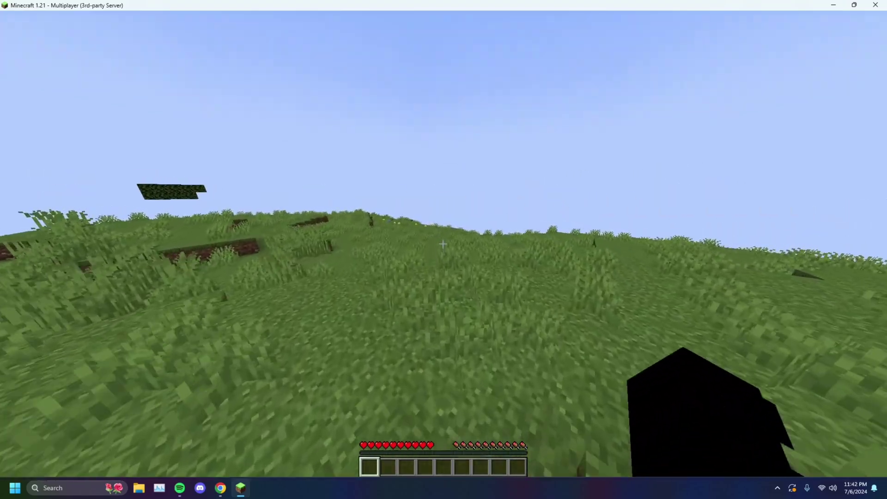
key("w")
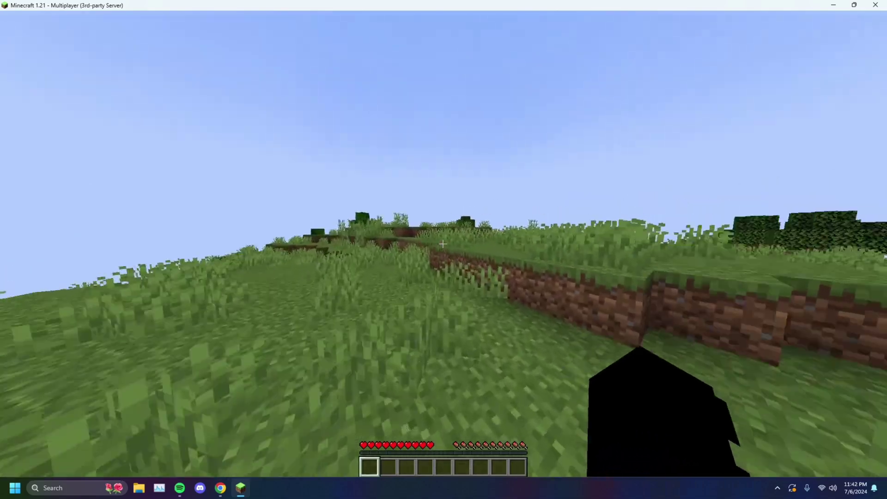
key("w")
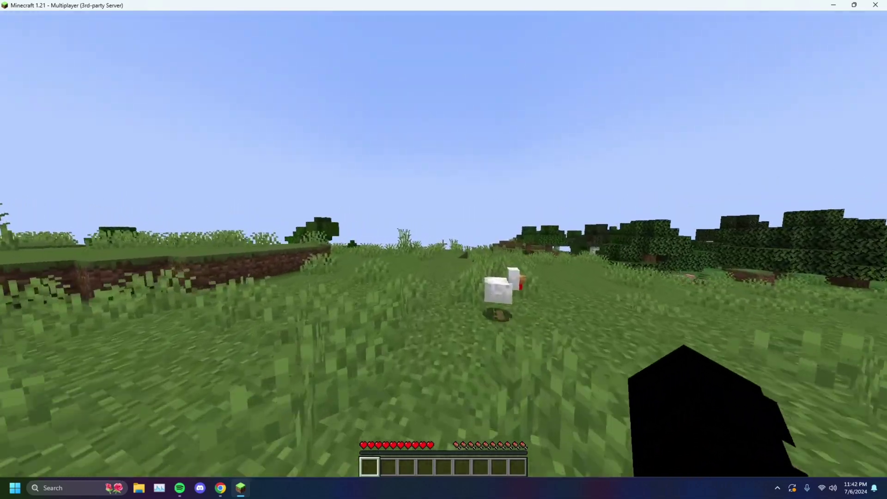
key("w")
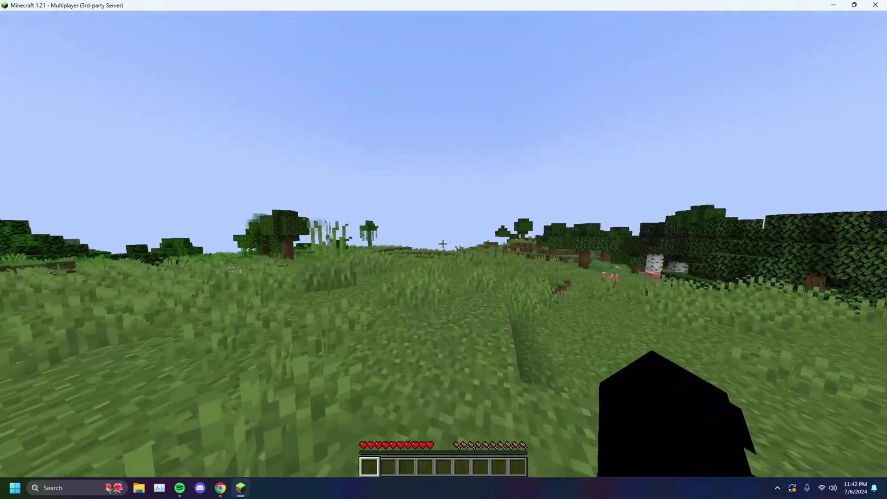
key("w")
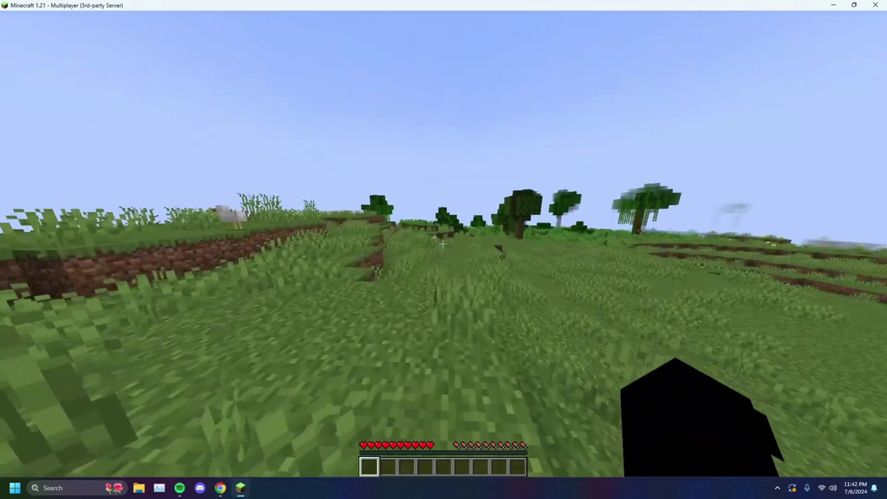
key("w")
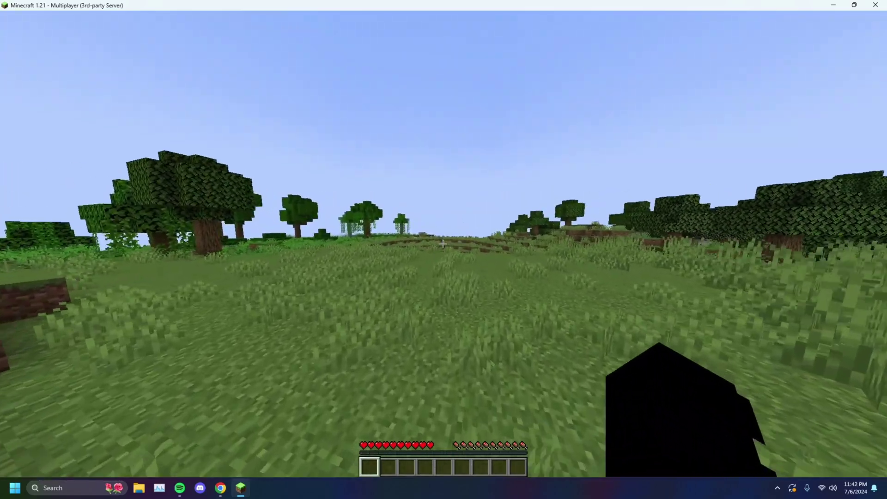
key("alt+Tab")
scroll(518, 277, "down", 3)
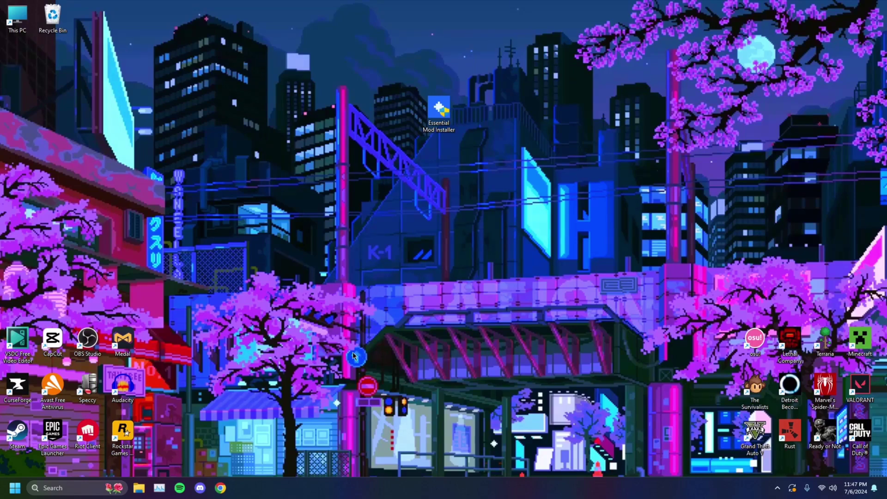
- Switch to Chrome, find the Essential mod website and download the Essential Mod Installer to the desktop
left_click(221, 488)
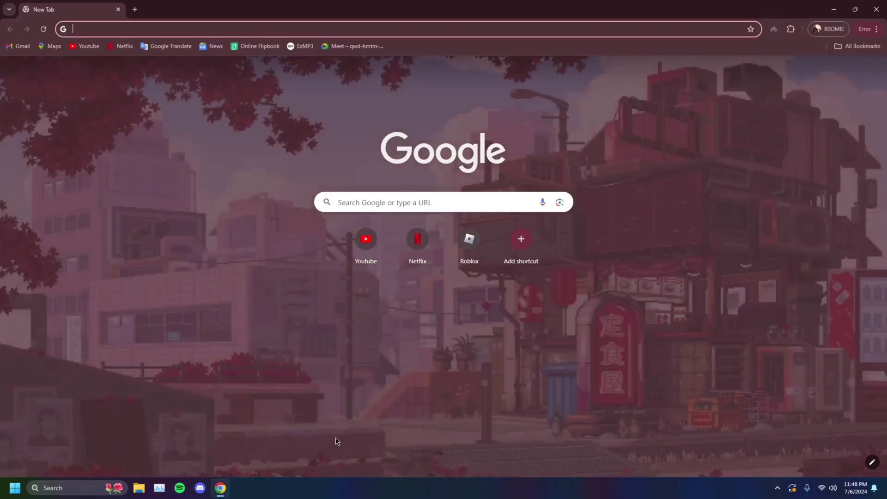
type("essentia")
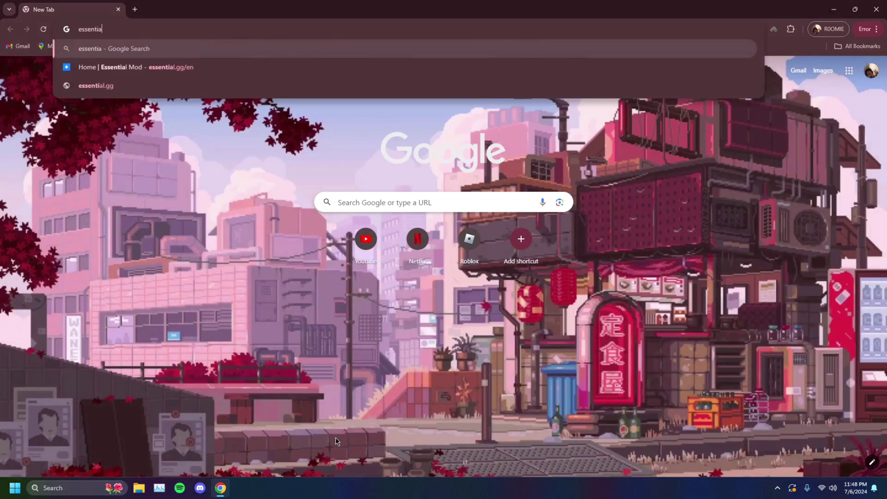
type("l")
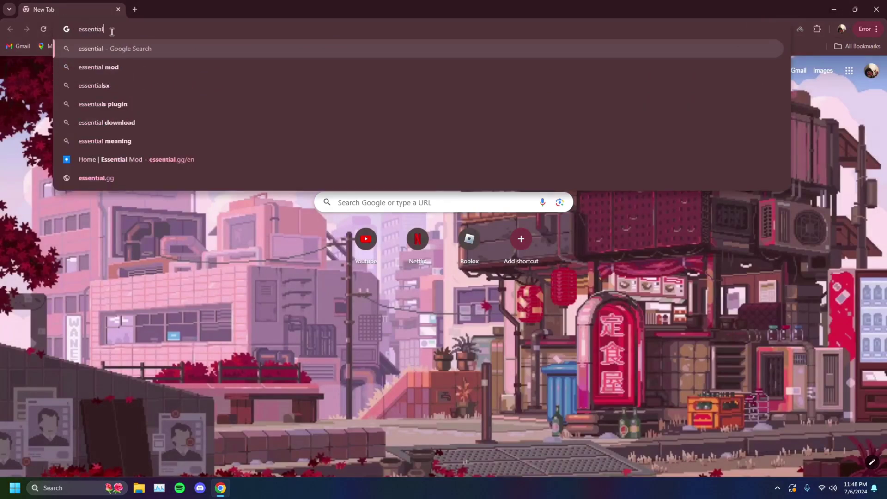
type(" mod")
key("Return")
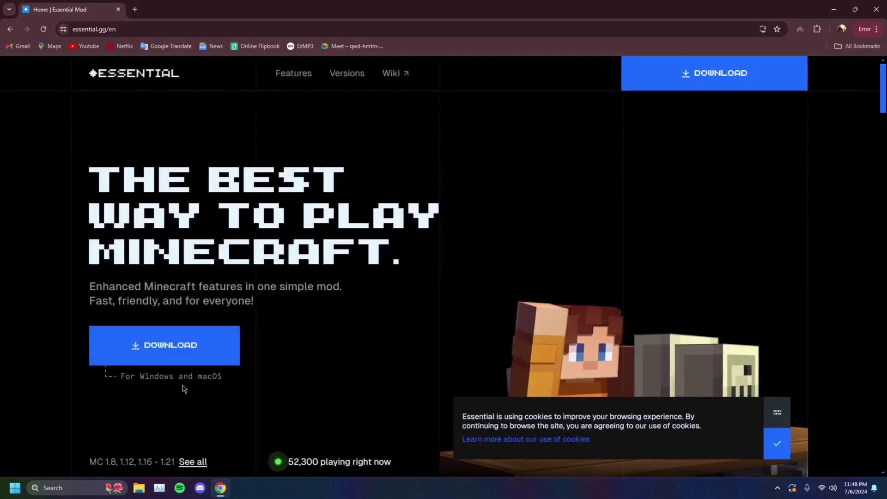
left_click(181, 342)
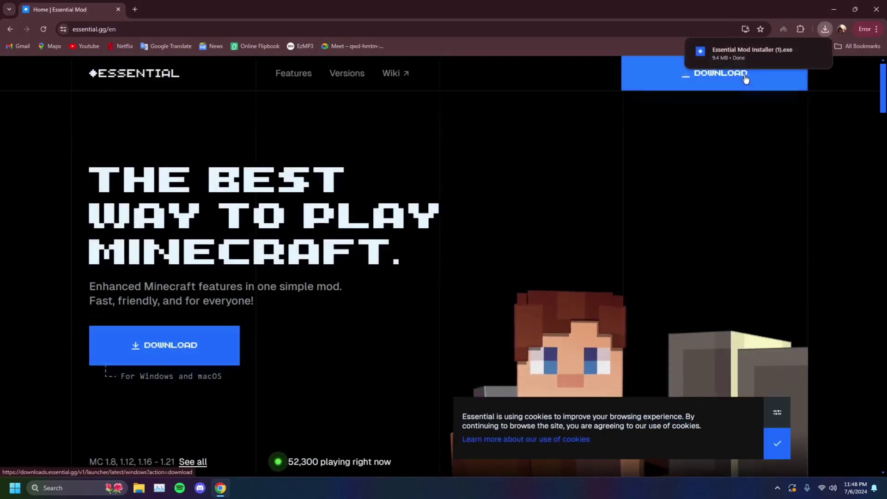
left_click(833, 9)
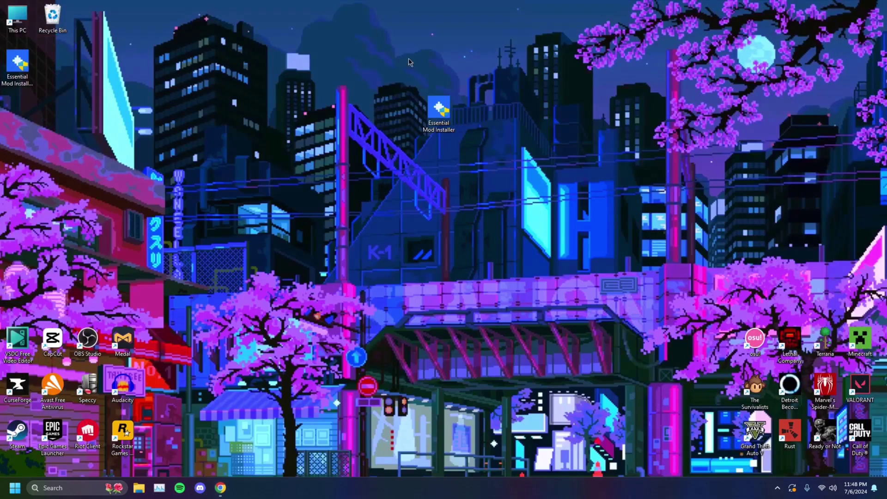
- Remove the duplicate installer file from the desktop and choose to create a new launcher profile in the Essential installer
key("Delete")
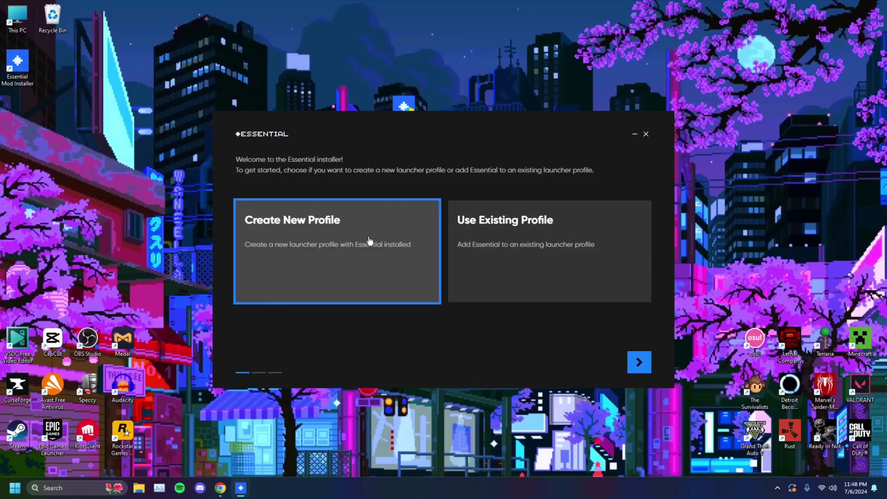
left_click(335, 256)
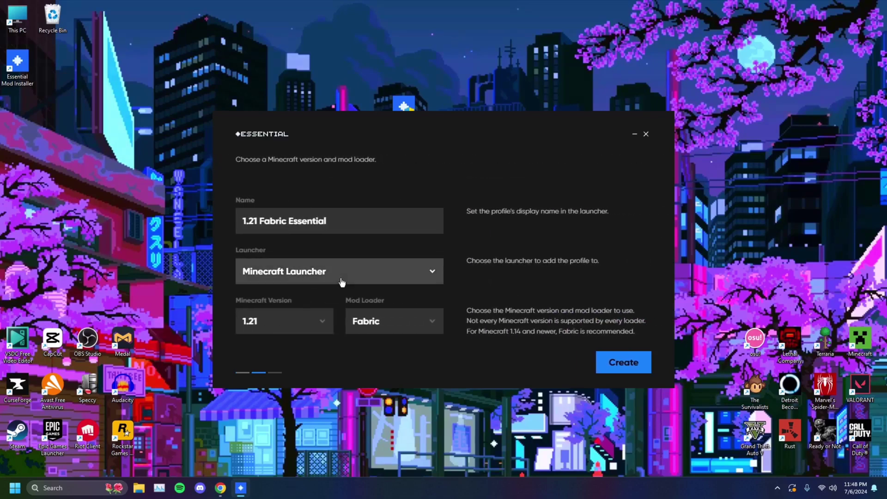
- Set the profile's mod loader to Forge with Minecraft version 1.20.4, create the profile and launch it
left_click(400, 328)
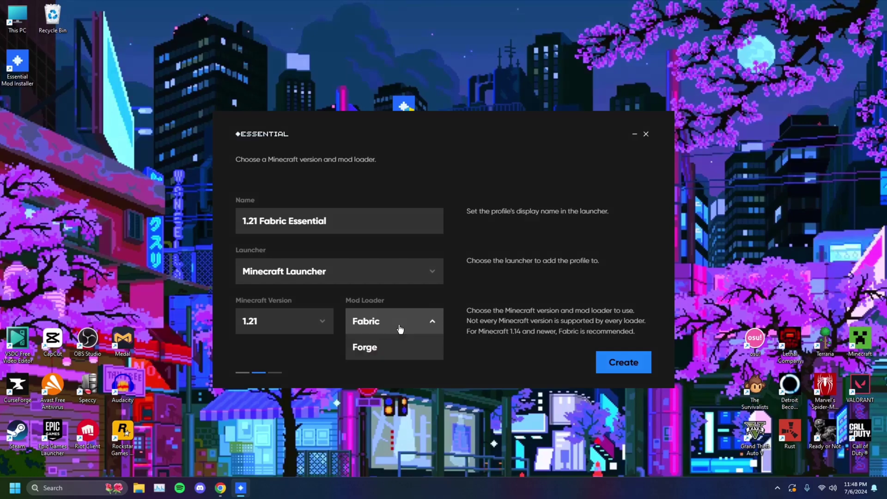
left_click(384, 353)
left_click(296, 325)
left_click(307, 322)
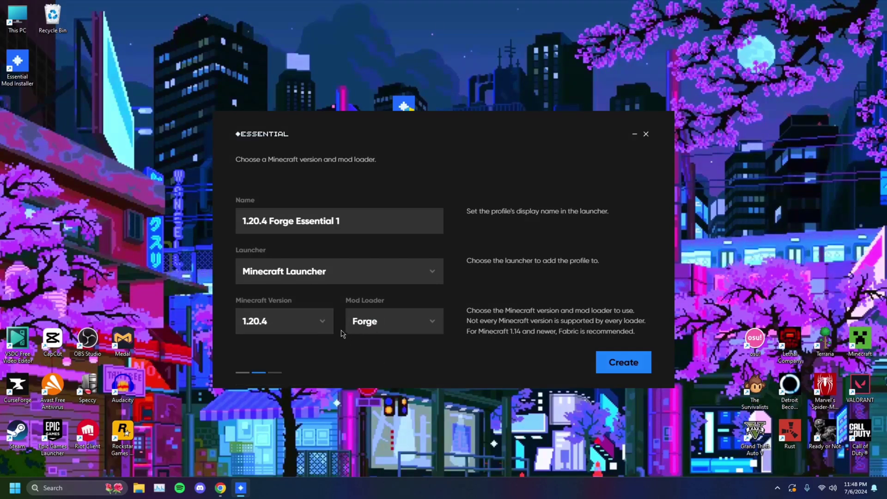
left_click(612, 365)
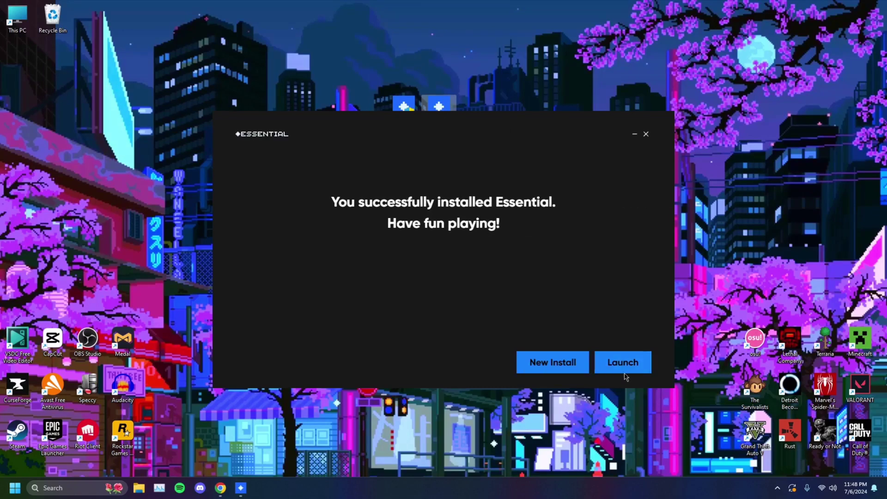
left_click(624, 370)
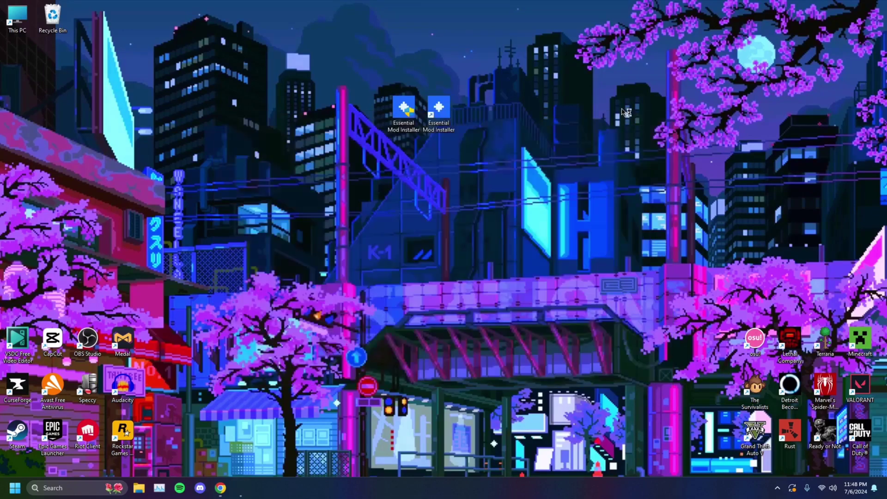
- Delete the leftover installer file from the desktop, and rename the installer shortcut to Essential and place it above the VSDC Free Video Editor icon
left_click(406, 131)
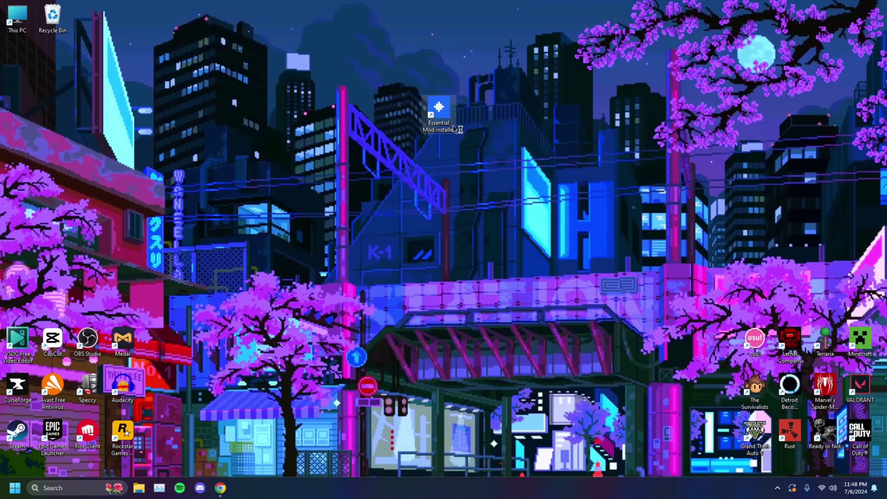
right_click(443, 126)
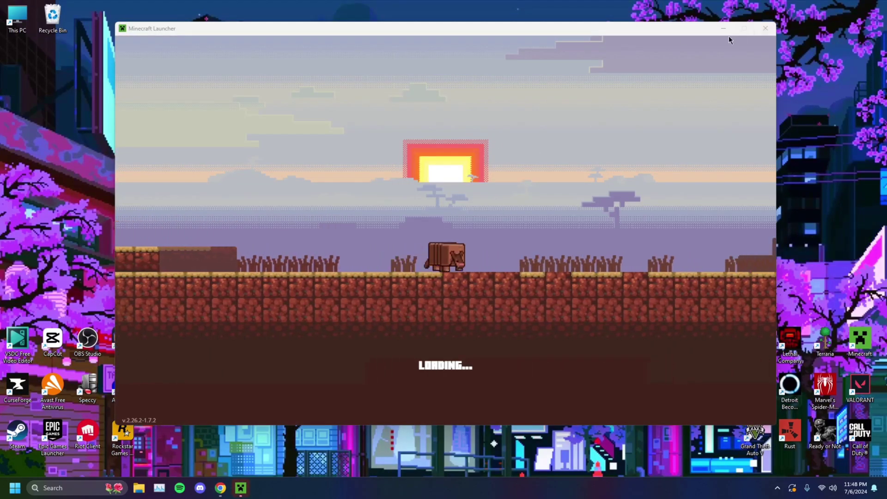
left_click(722, 29)
right_click(438, 118)
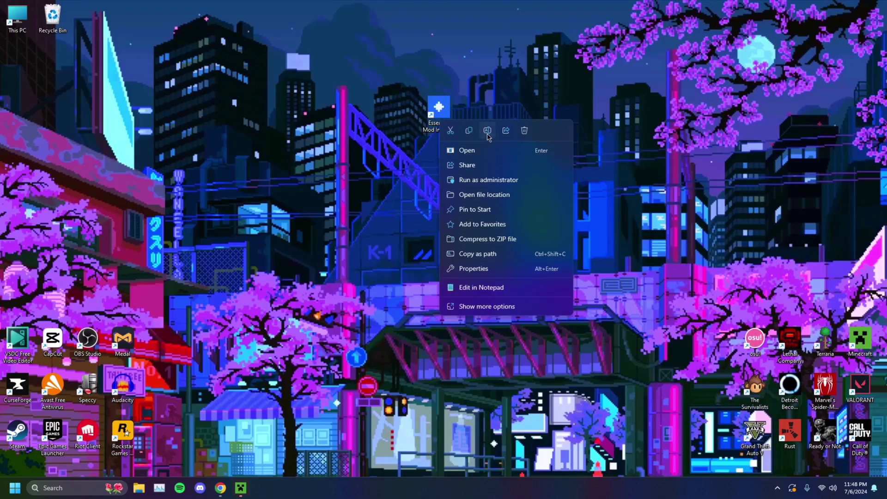
key("Escape")
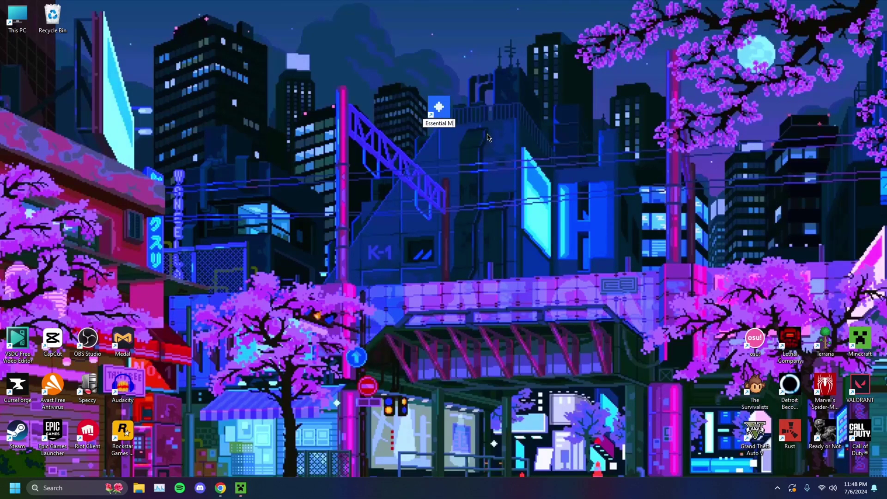
type("Essential")
key("Return")
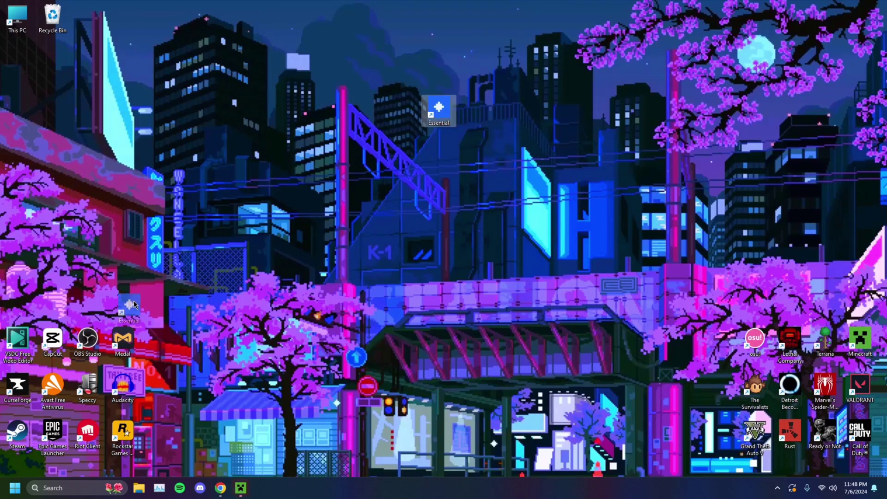
left_click_drag(439, 109, 18, 292)
- Switch to Minecraft and view the Essential mod's changelog and the account options on the title screen
left_click(239, 488)
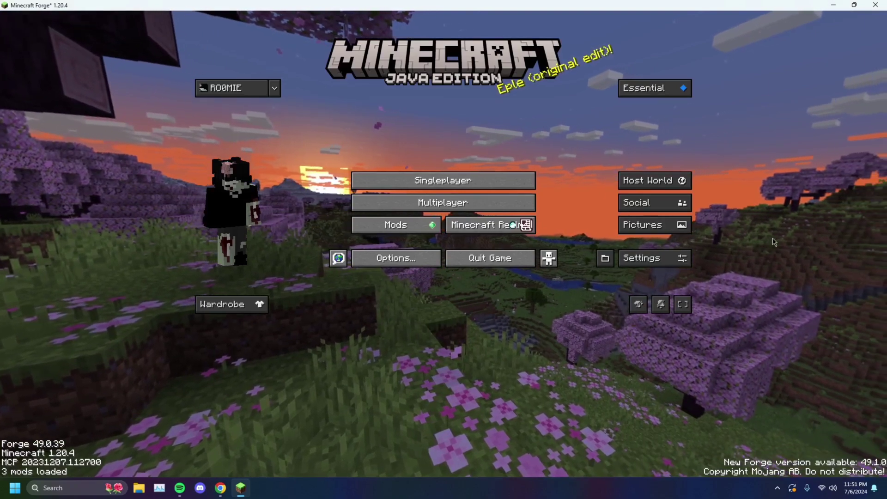
left_click(660, 92)
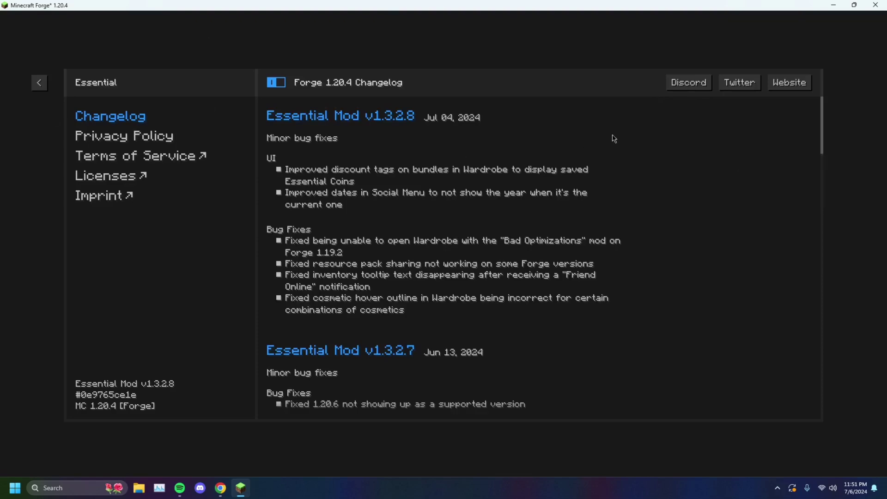
left_click(39, 84)
left_click(231, 88)
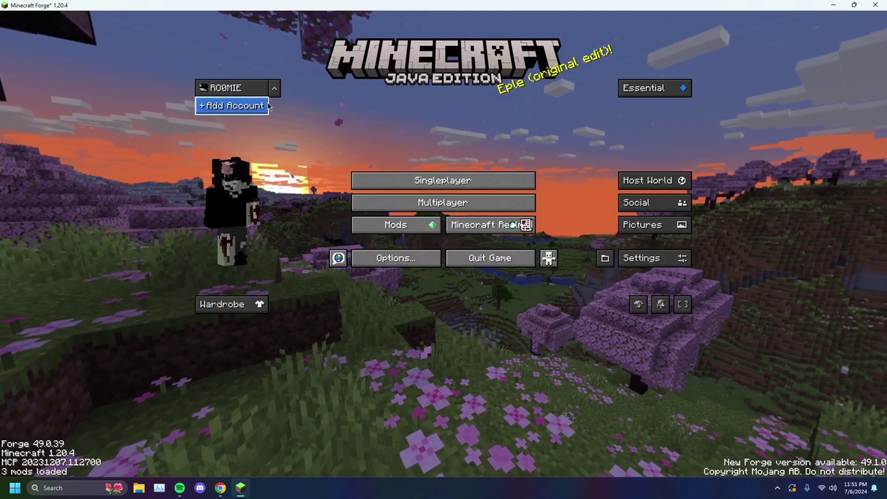
left_click(275, 89)
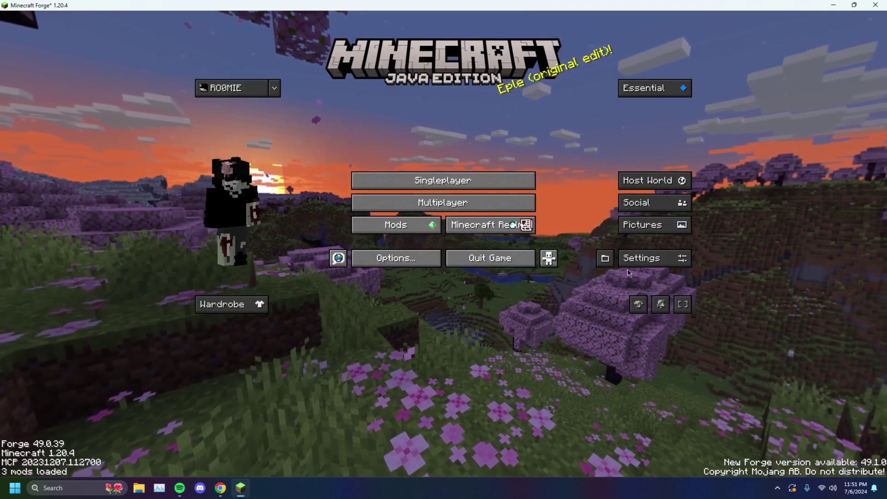
- Open Essential's Social feature, confirming the age requirement and accepting the Terms of Service and Privacy Policy
left_click(668, 210)
left_click(370, 247)
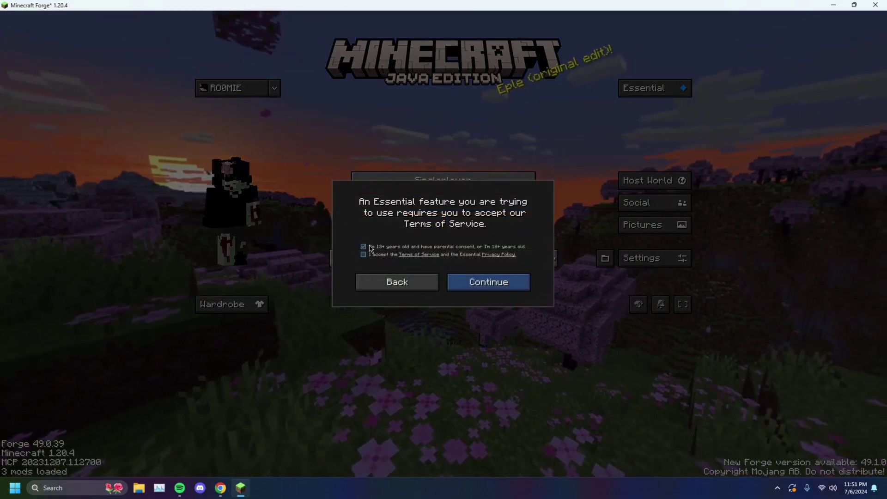
left_click(363, 254)
left_click(460, 284)
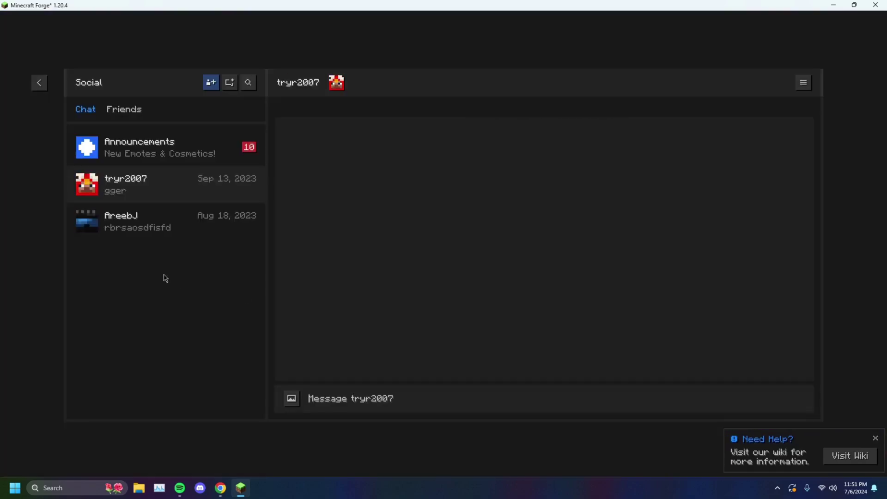
- View the Announcements, a friend's chat and the add-friend option in Social, and return to the title screen
left_click(164, 151)
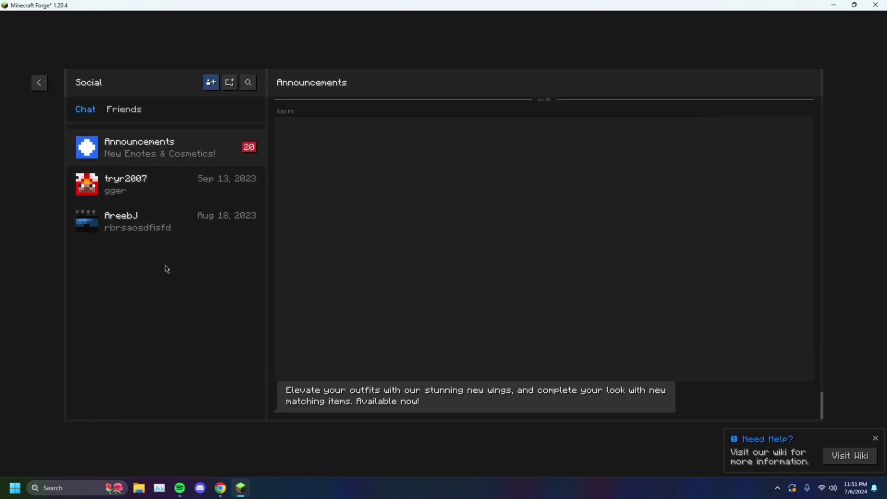
left_click(208, 233)
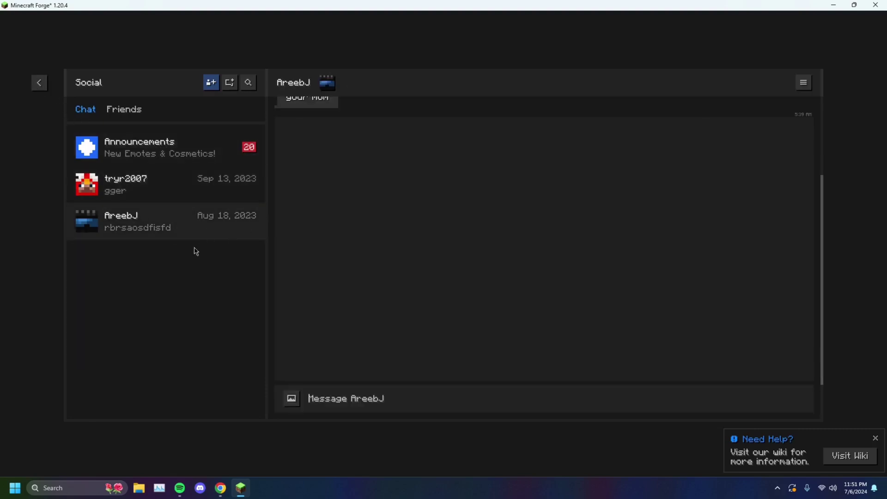
left_click(211, 82)
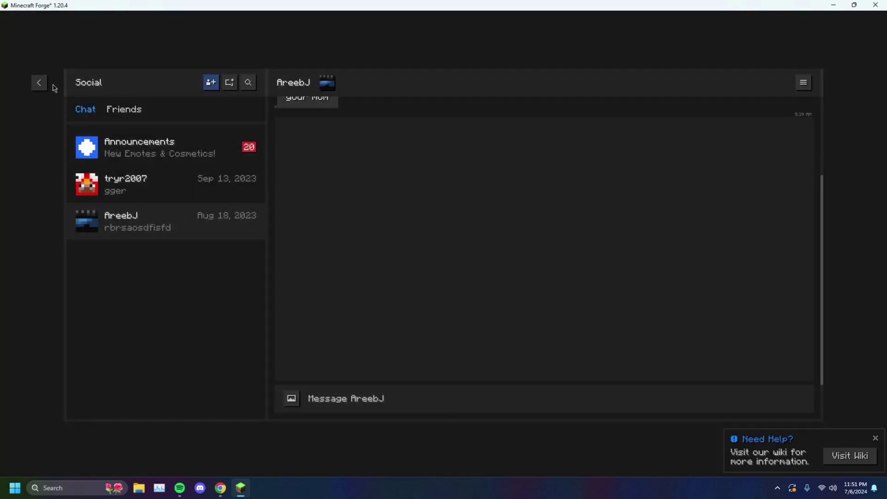
left_click(39, 82)
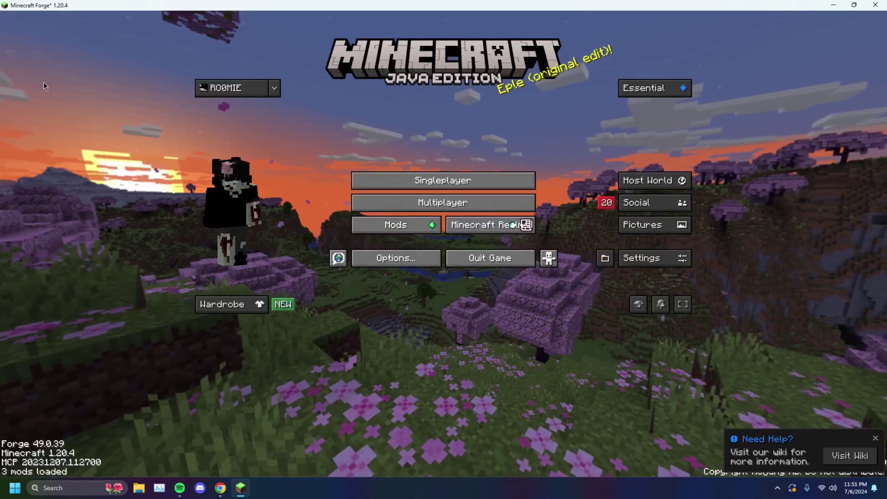
- Use Host World to create a new world named New World with Survival mode, Normal difficulty and cheats off
left_click(658, 190)
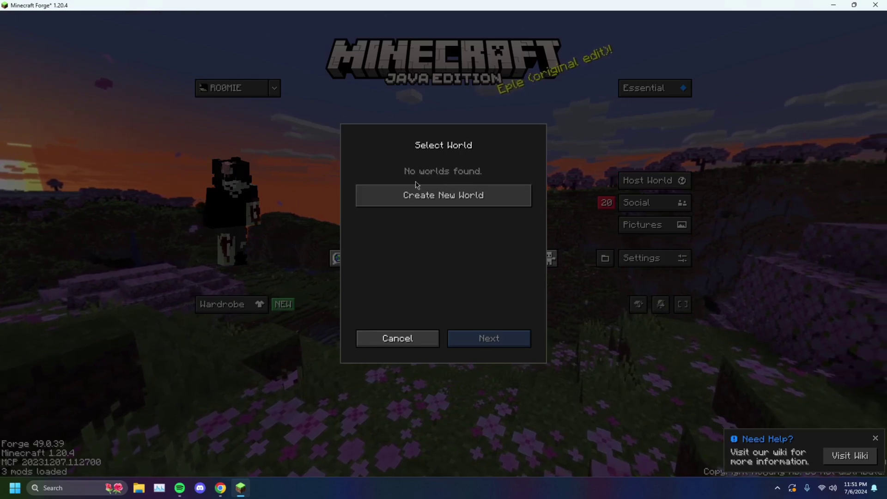
left_click(479, 200)
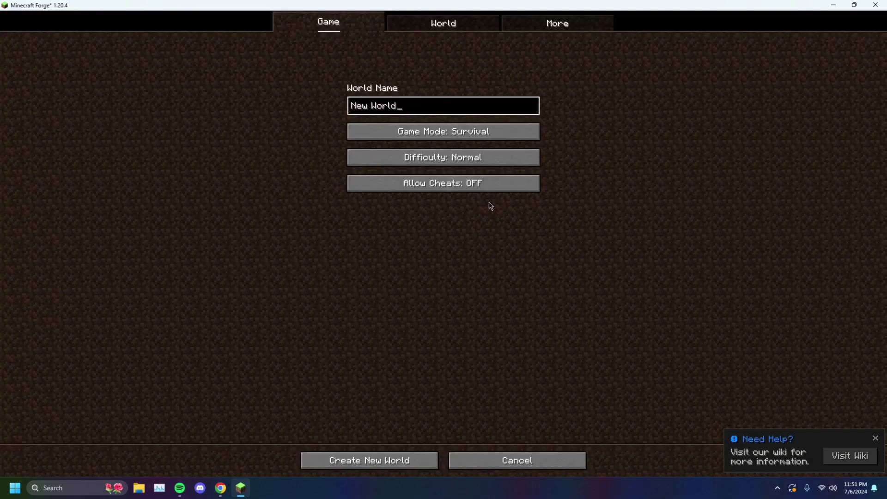
left_click(369, 459)
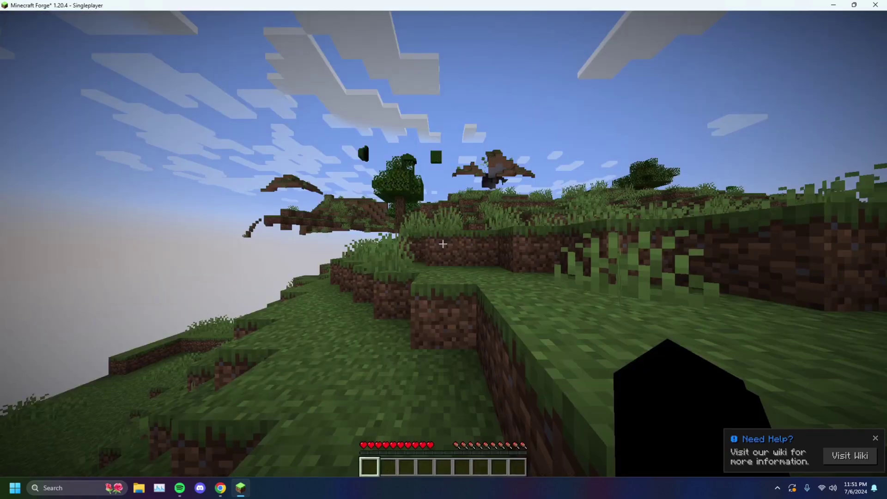
- Explore the new world and its inventory, dismissing the Need Help notice, and open the game menu to see the Essential options
key("e")
key("e")
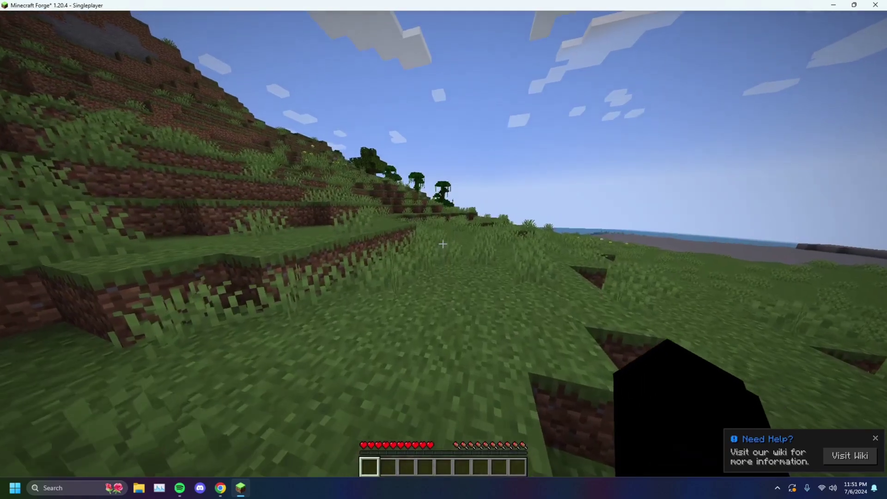
key("e")
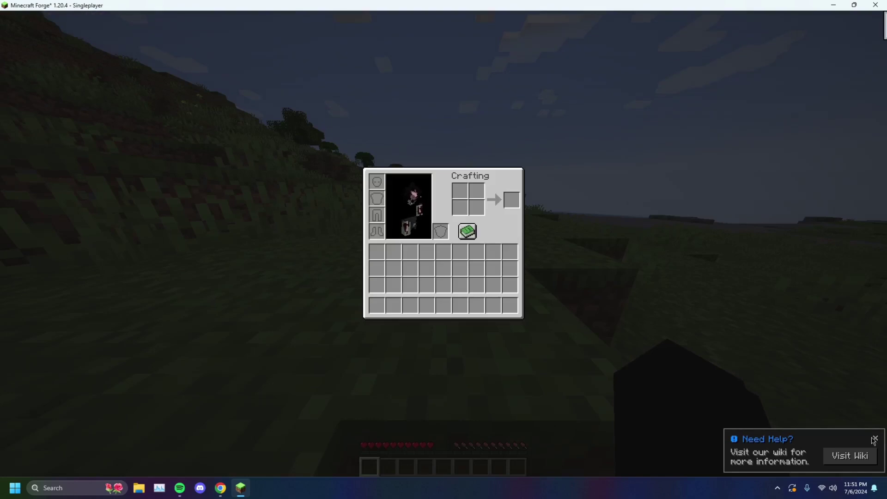
left_click(876, 439)
key("e")
key("w")
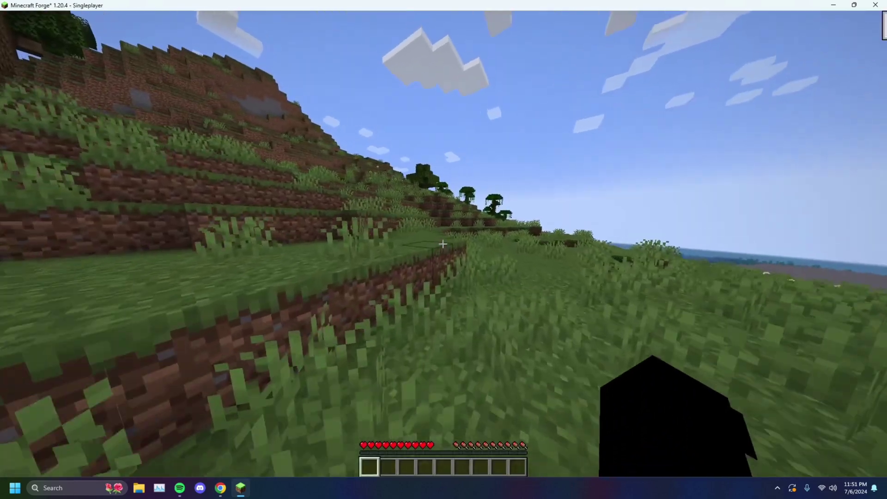
key("e")
key("e")
key("Escape")
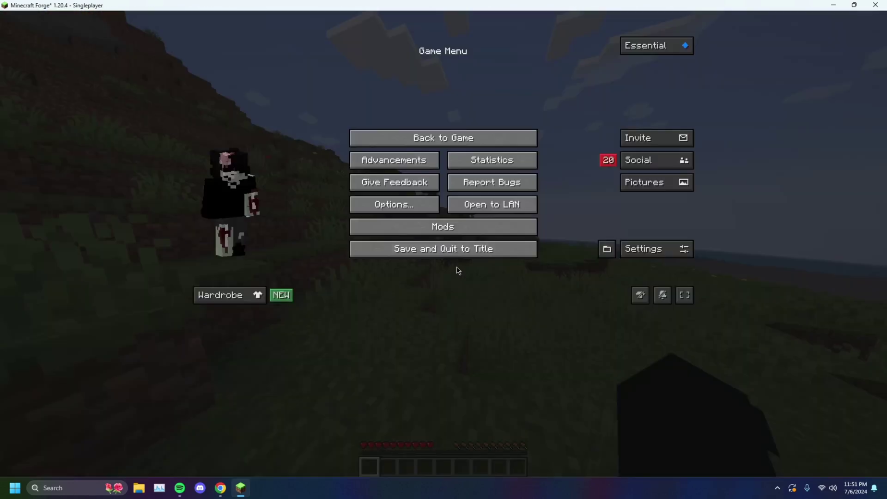
- Start inviting players to the current world through Essential, accepting the warning about hosting over the internet and IP visibility
left_click(654, 137)
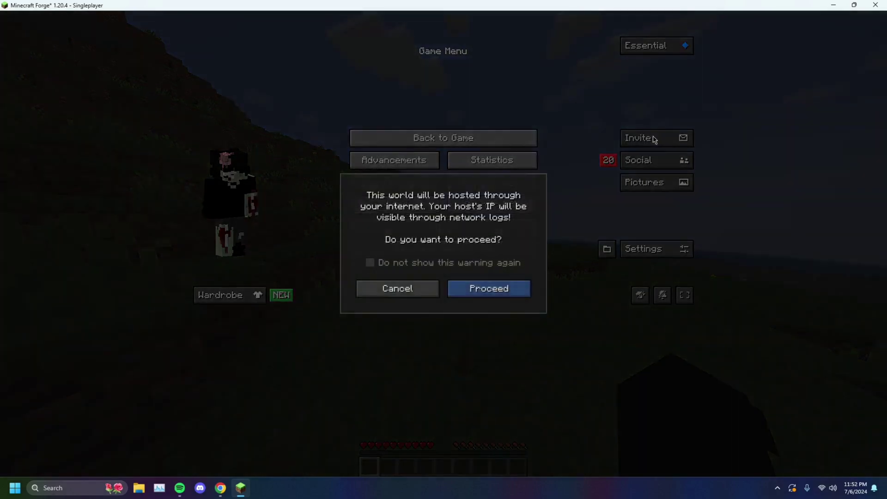
left_click(488, 289)
left_click(408, 319)
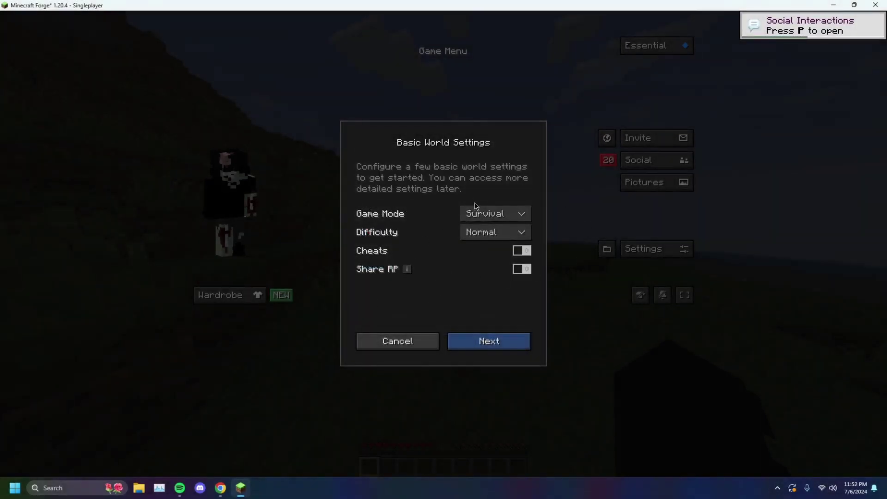
- Review the Difficulty and Game Mode choices in Basic World Settings, keeping Normal and Survival
left_click(506, 238)
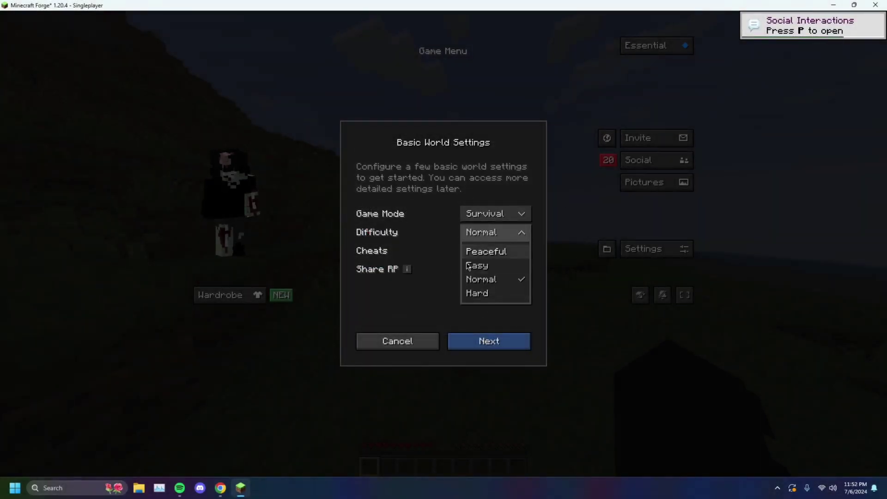
left_click(523, 239)
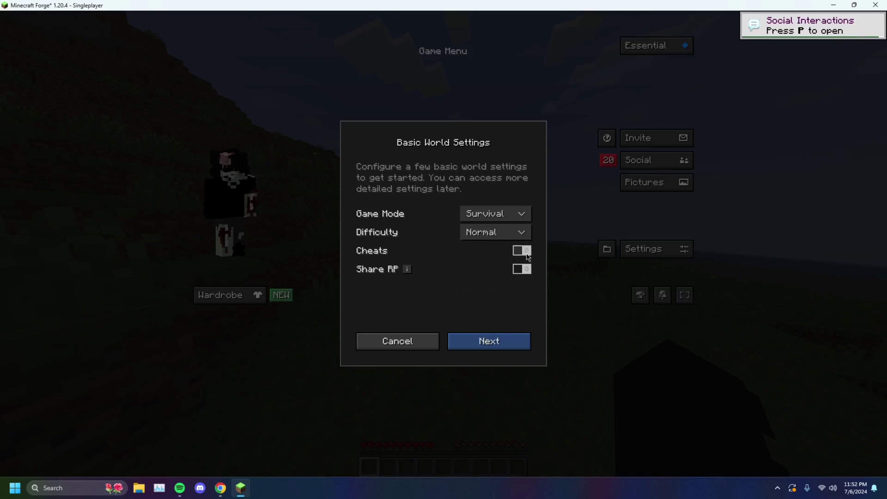
mouse_move(409, 273)
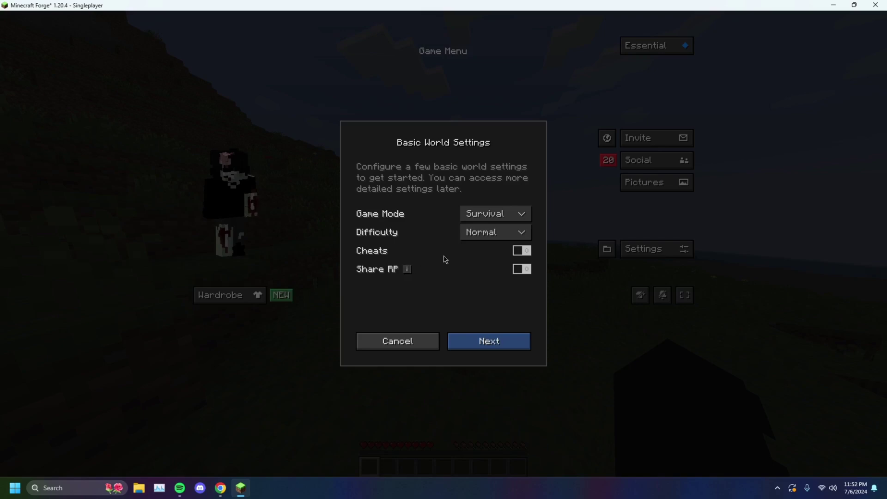
left_click(482, 216)
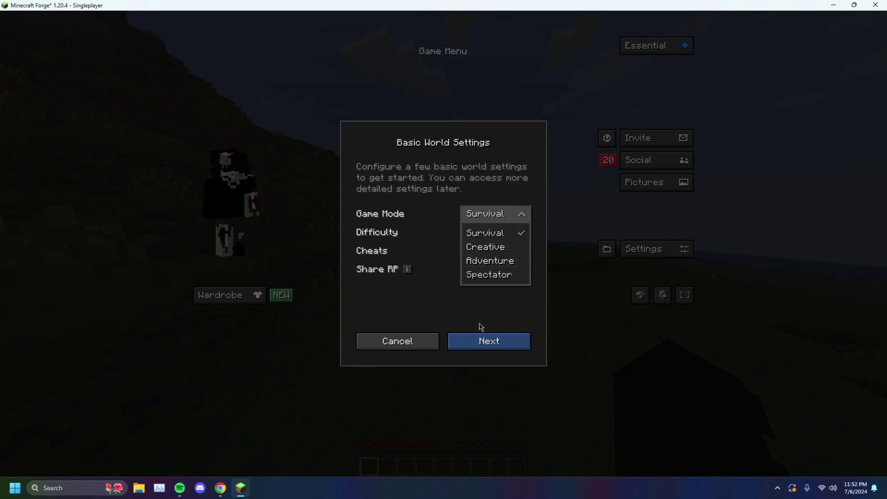
left_click(523, 216)
- View the Invite Friends list, then back out of the invitation setup without inviting anyone and resume the game
left_click(484, 347)
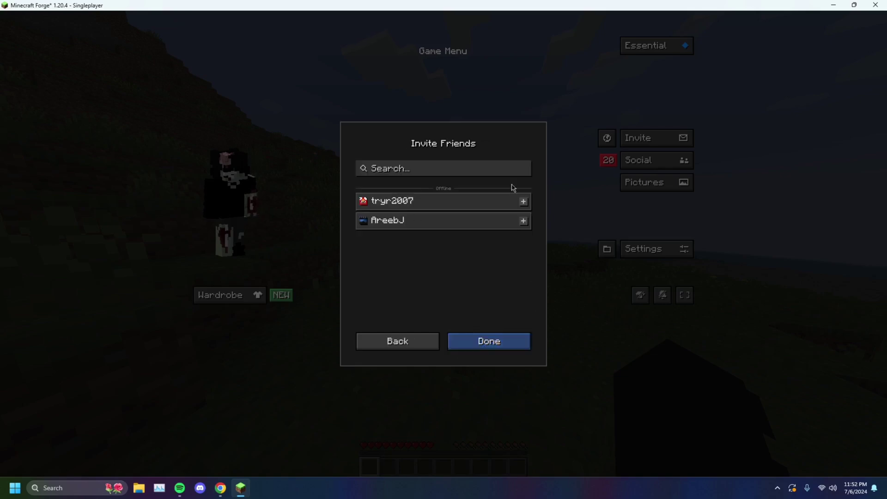
left_click(415, 344)
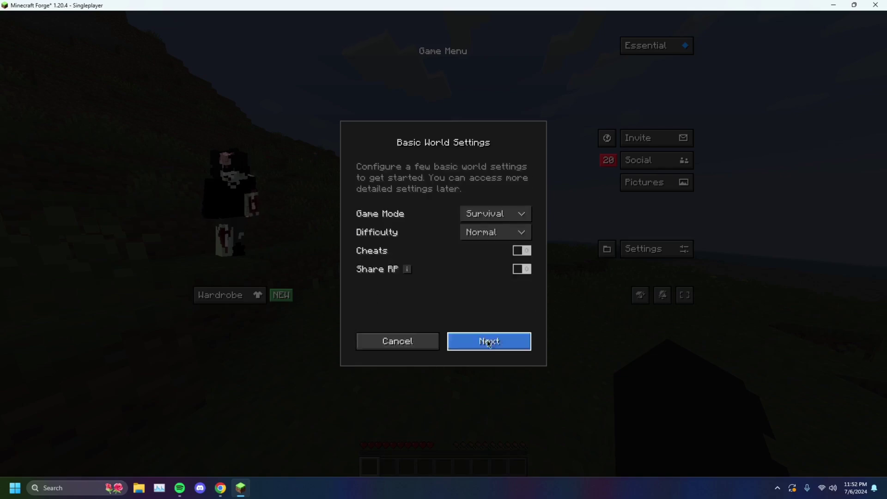
left_click(413, 341)
left_click(463, 283)
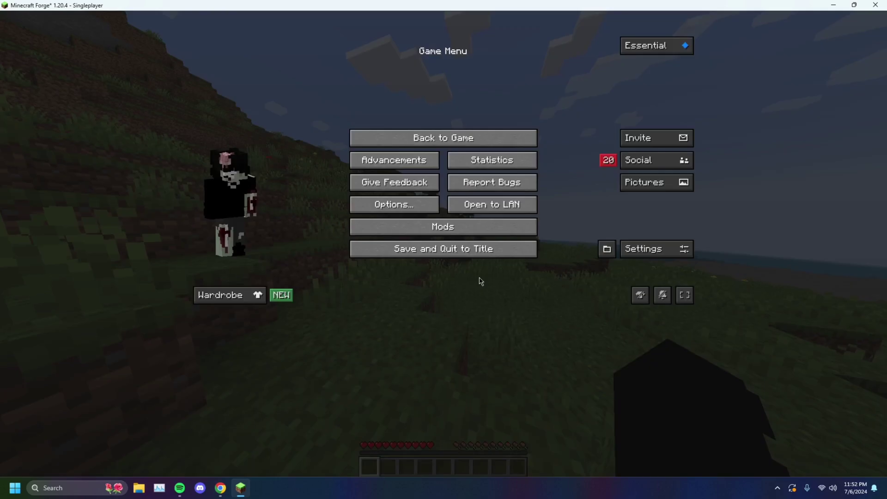
key("Escape")
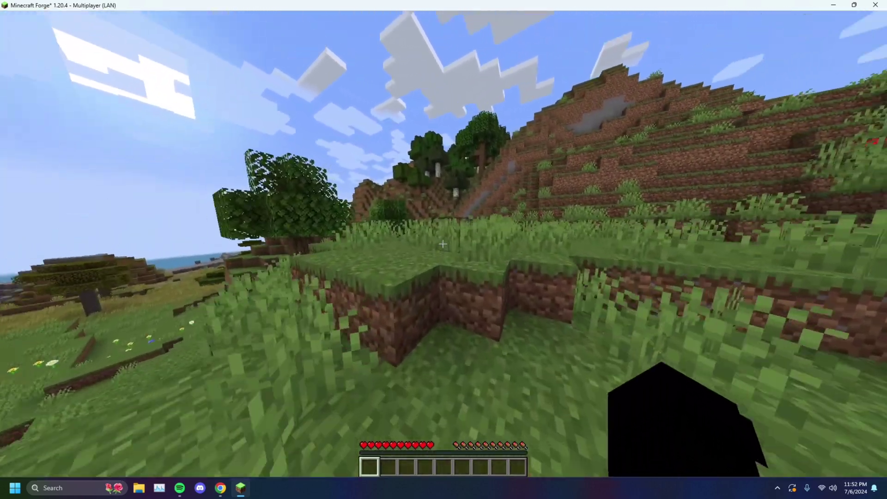
- Walk forward through the world to look around the grassy hillside
key("w")
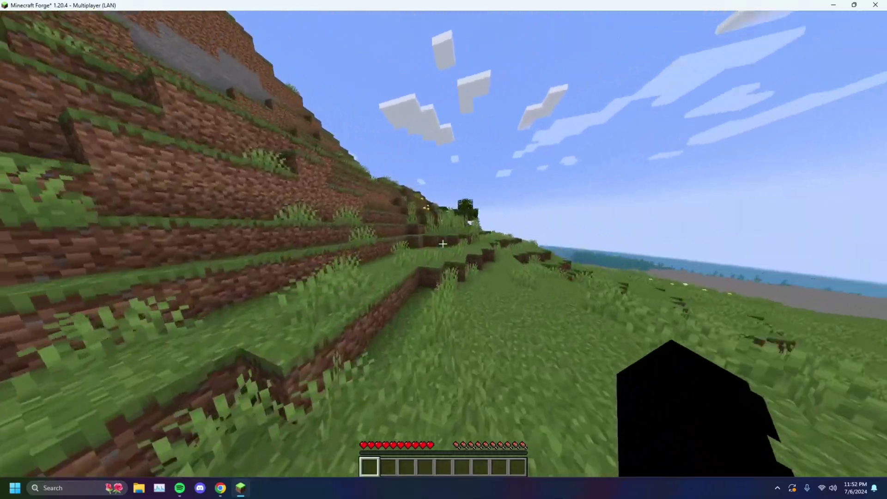
key("w")
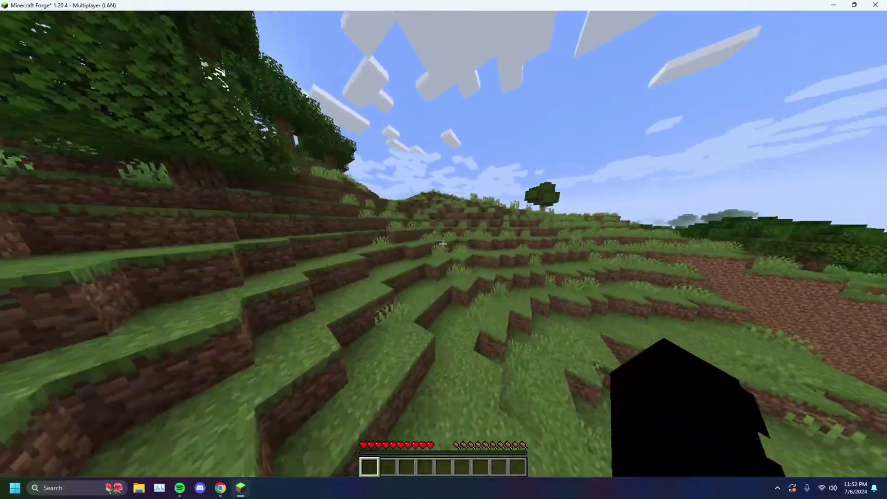
key("w")
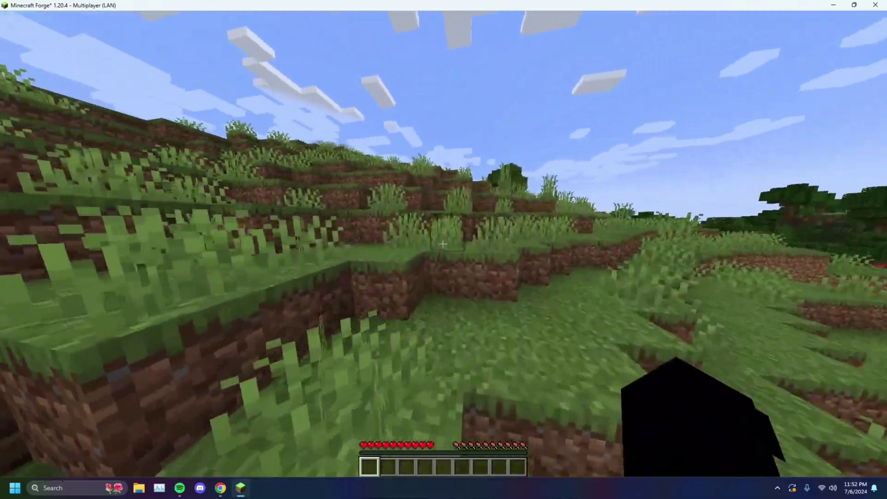